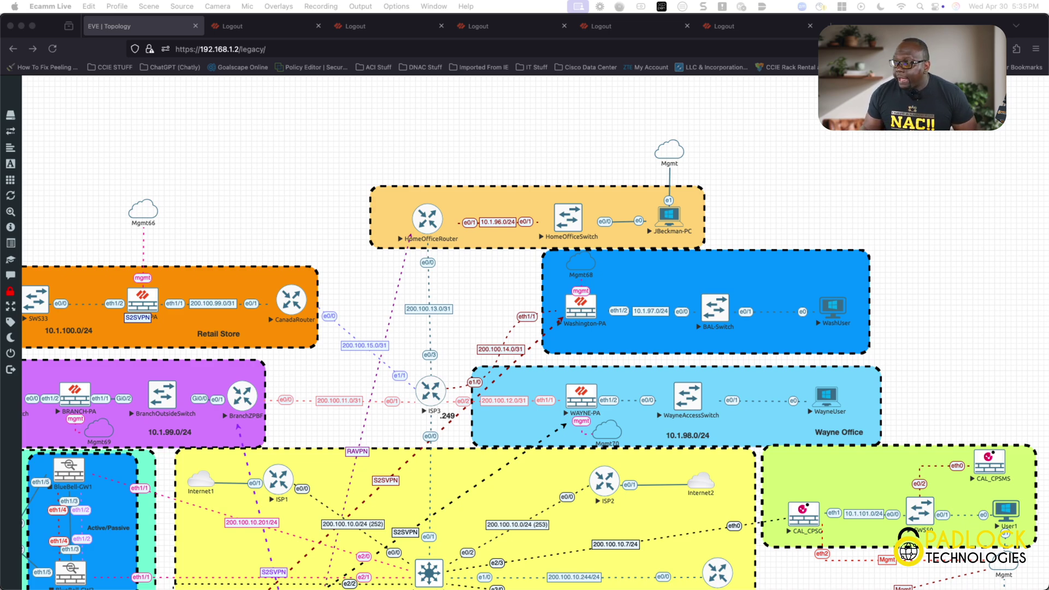
On the Windows desktop, bring up the 10.1.101.2 Gaia Portal login in Chrome and enter the administrator username and password
scroll(536, 333, "down", 2)
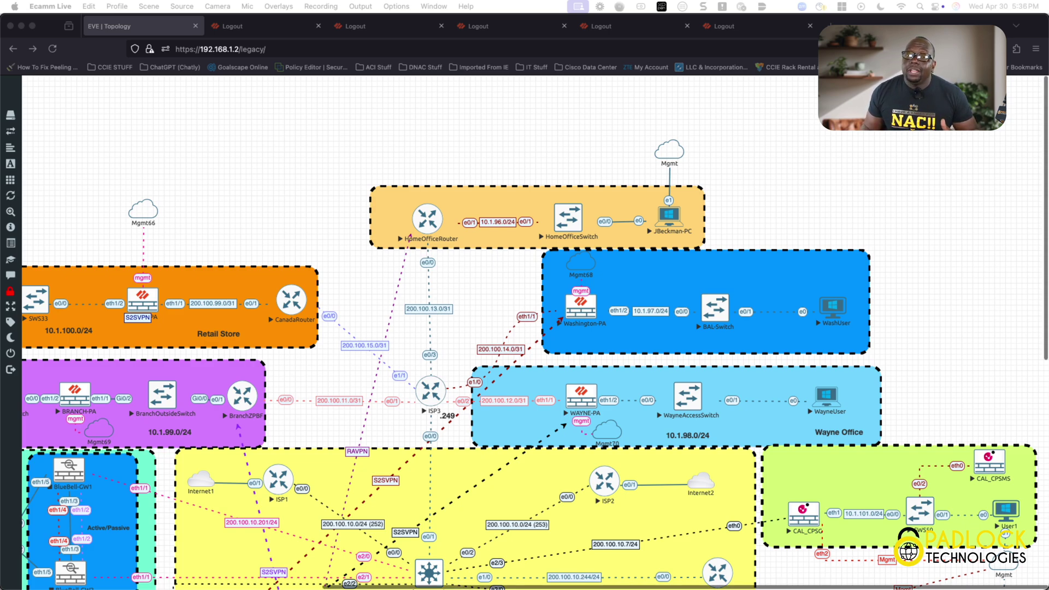
scroll(536, 334, "down", 1)
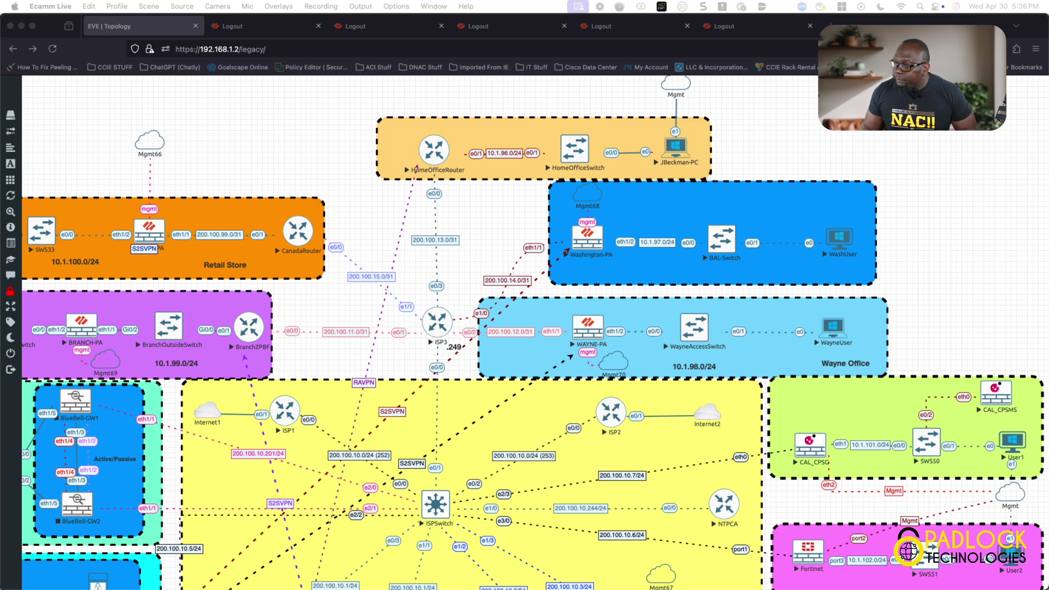
scroll(535, 333, "down", 2)
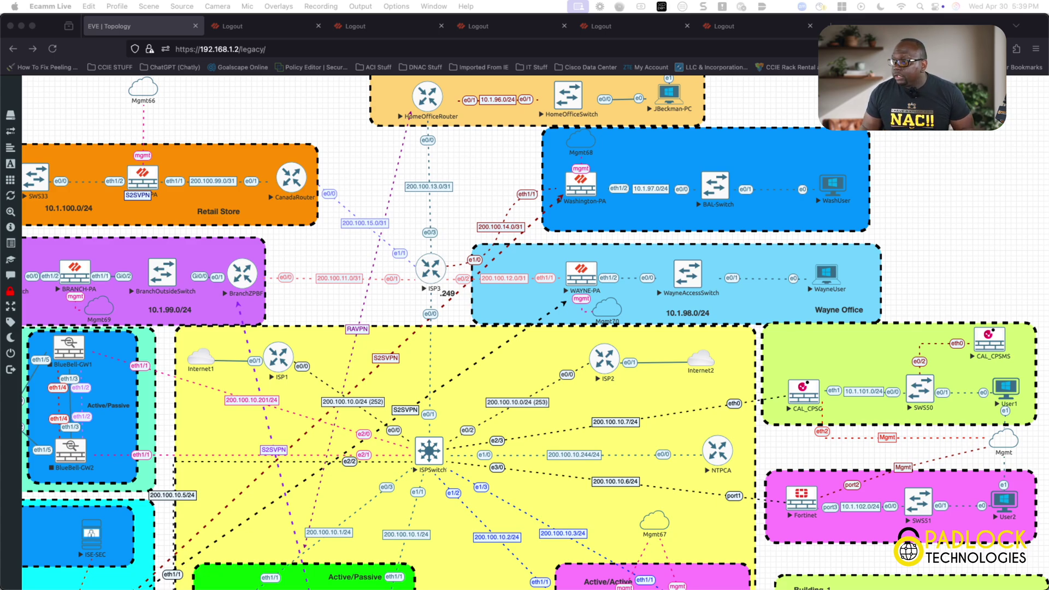
key("ctrl+Right")
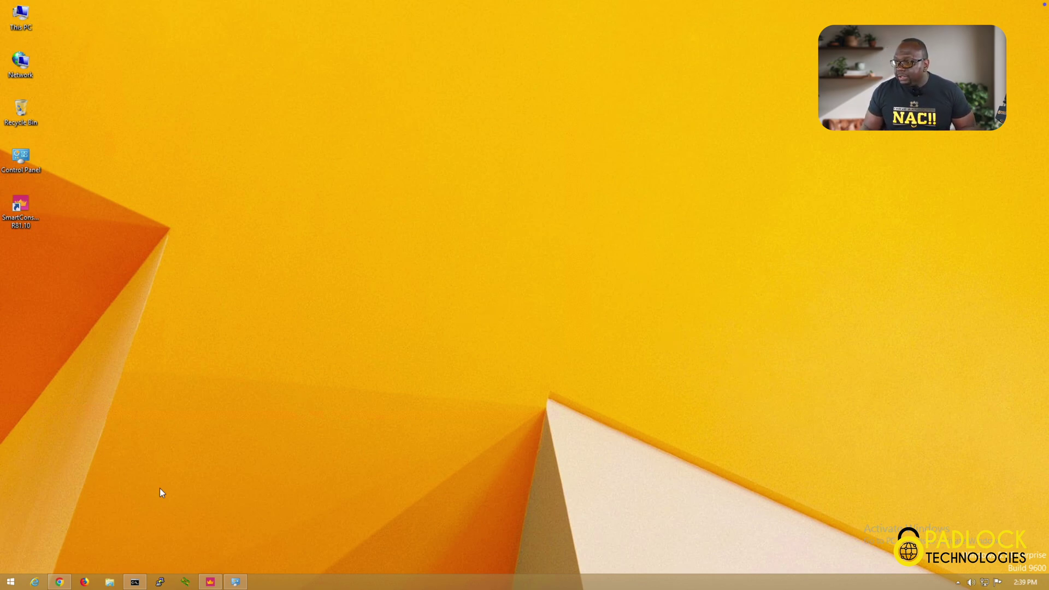
left_click(59, 581)
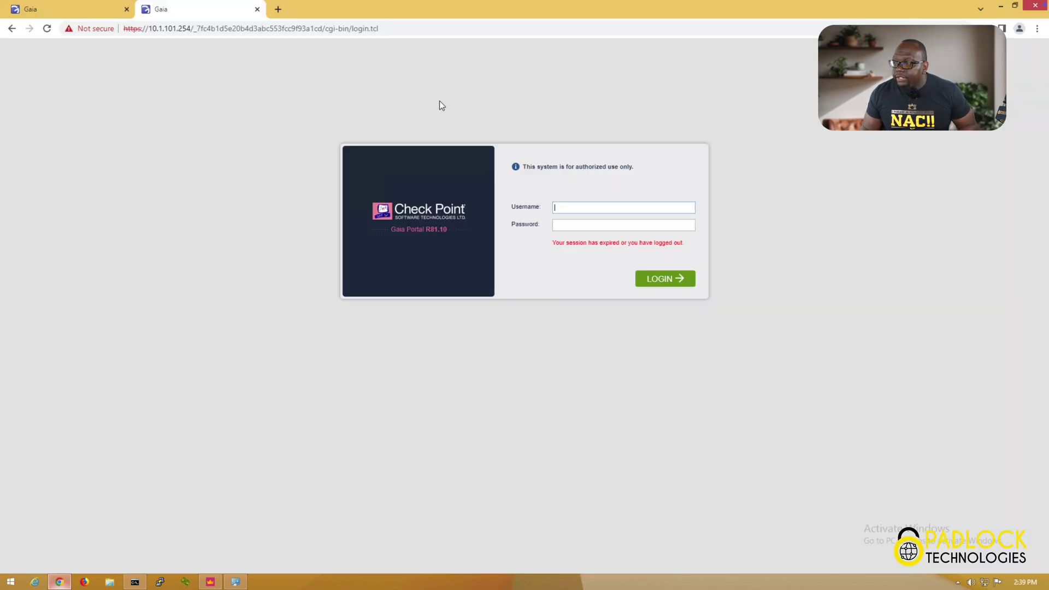
left_click(111, 10)
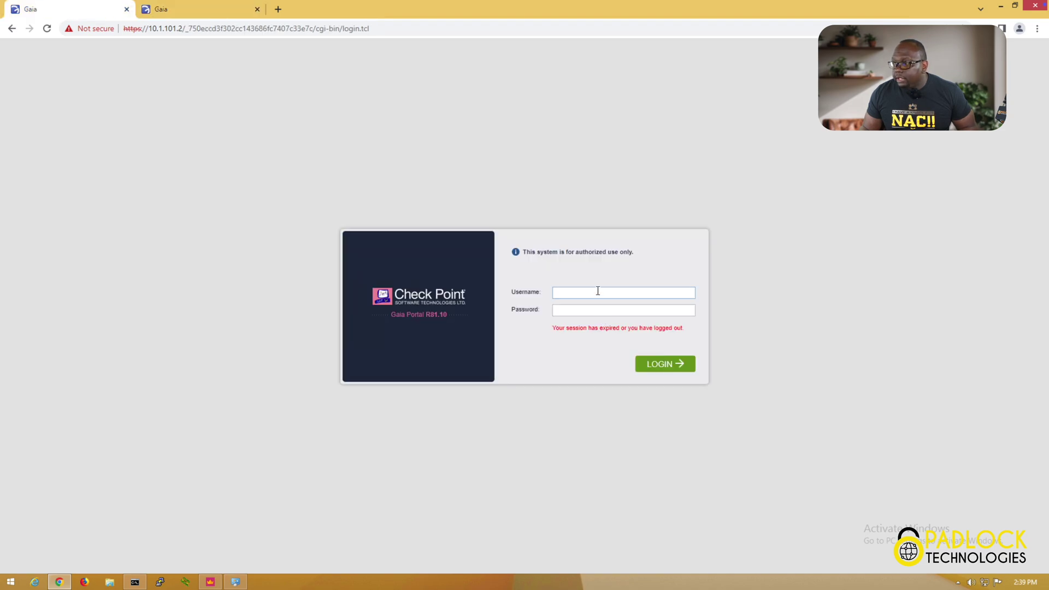
type("adminadmin")
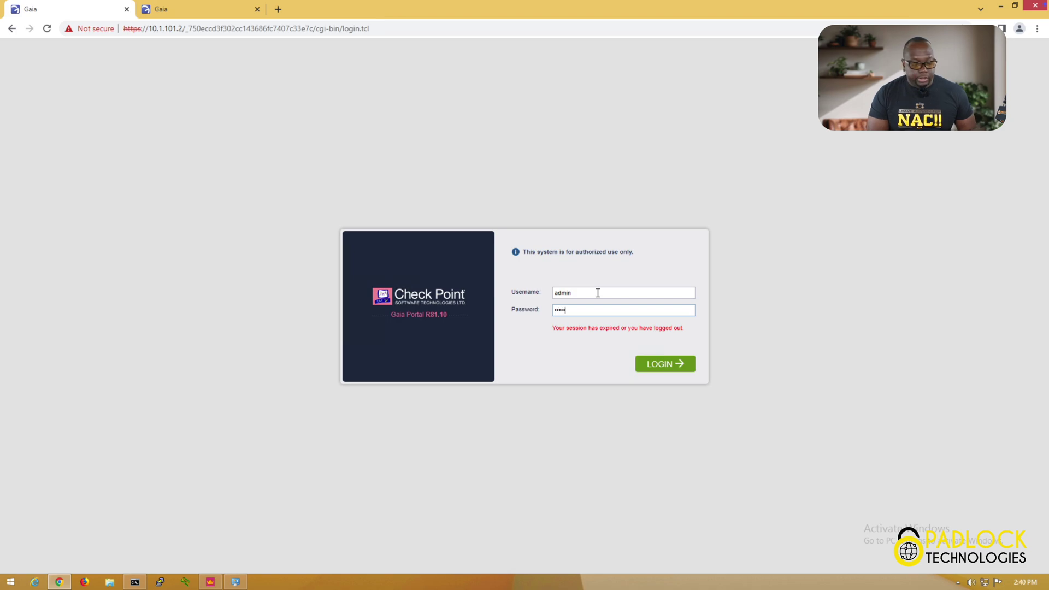
type("123")
key("Return")
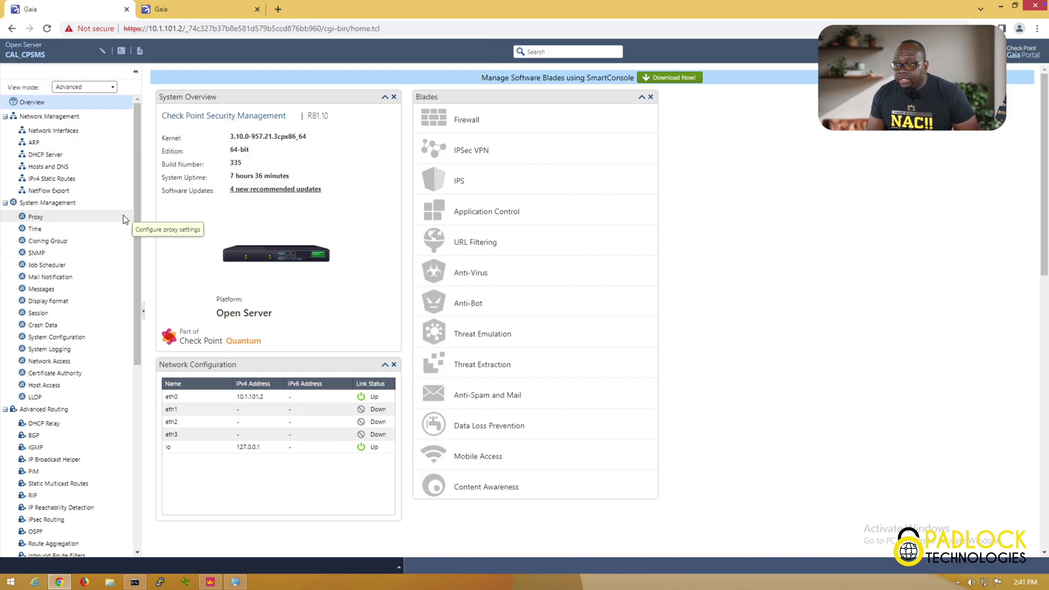
scroll(127, 304, "down", 1)
scroll(128, 303, "down", 3)
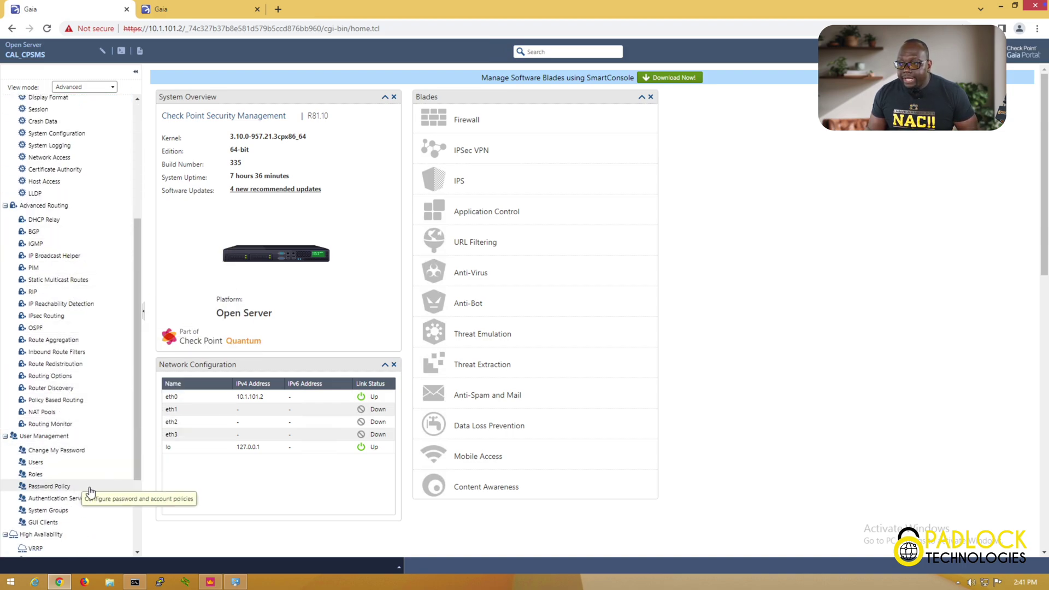
scroll(131, 503, "down", 1)
scroll(131, 502, "down", 2)
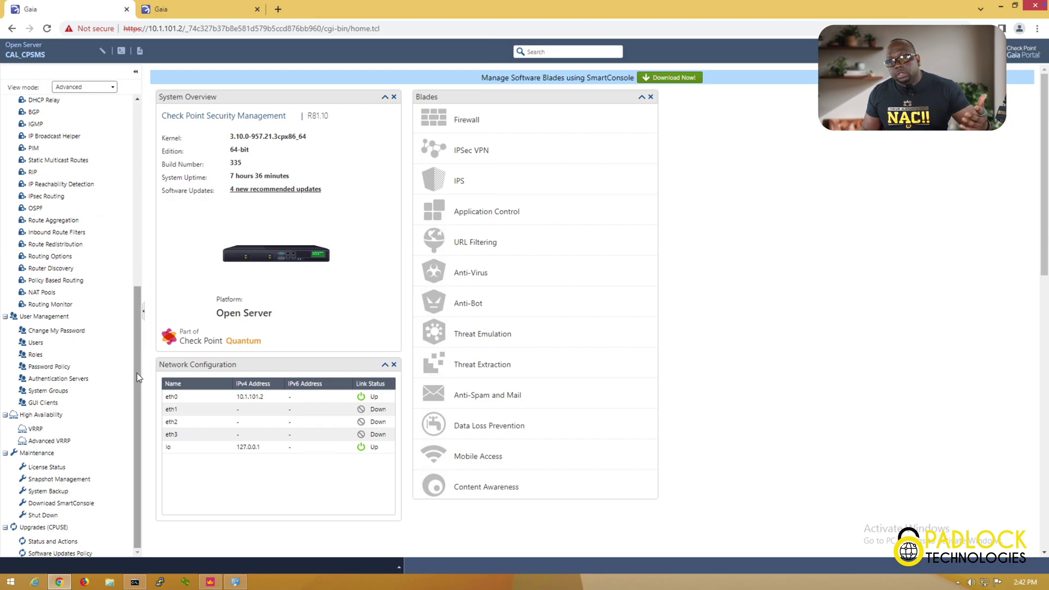
left_click_drag(136, 371, 141, 182)
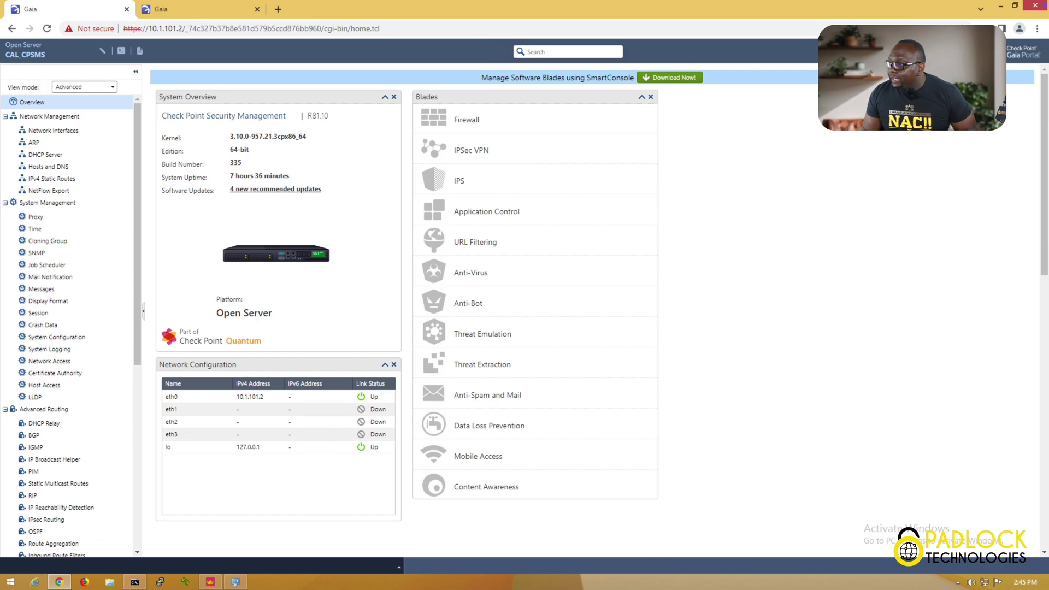
Sign out of Gaia Portal, return to SmartConsole, defer the update, and list gateways CAL_CPSG and CAL_CPSMS
left_click(986, 51)
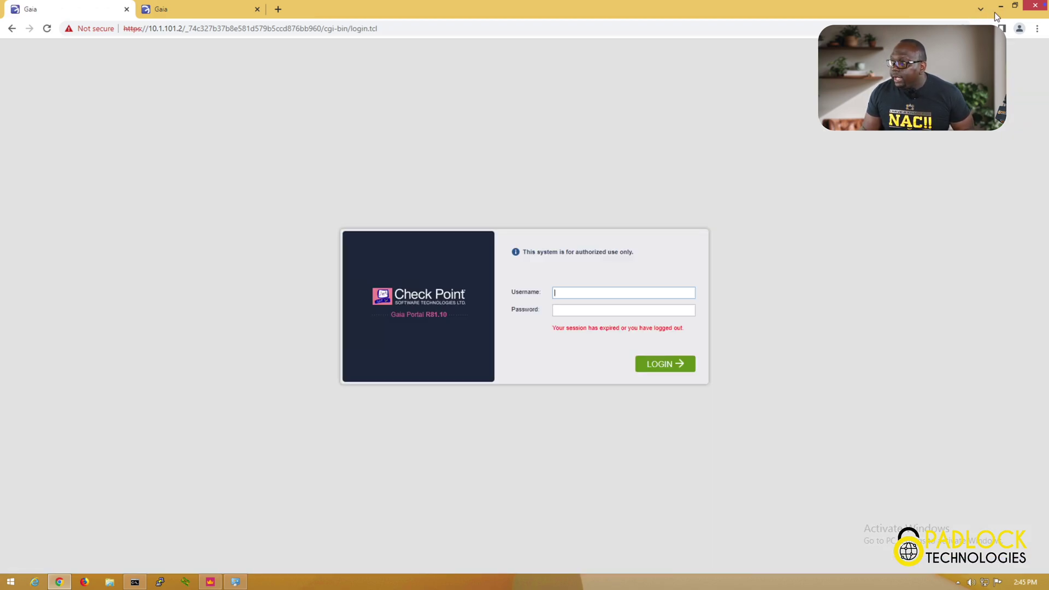
left_click(998, 11)
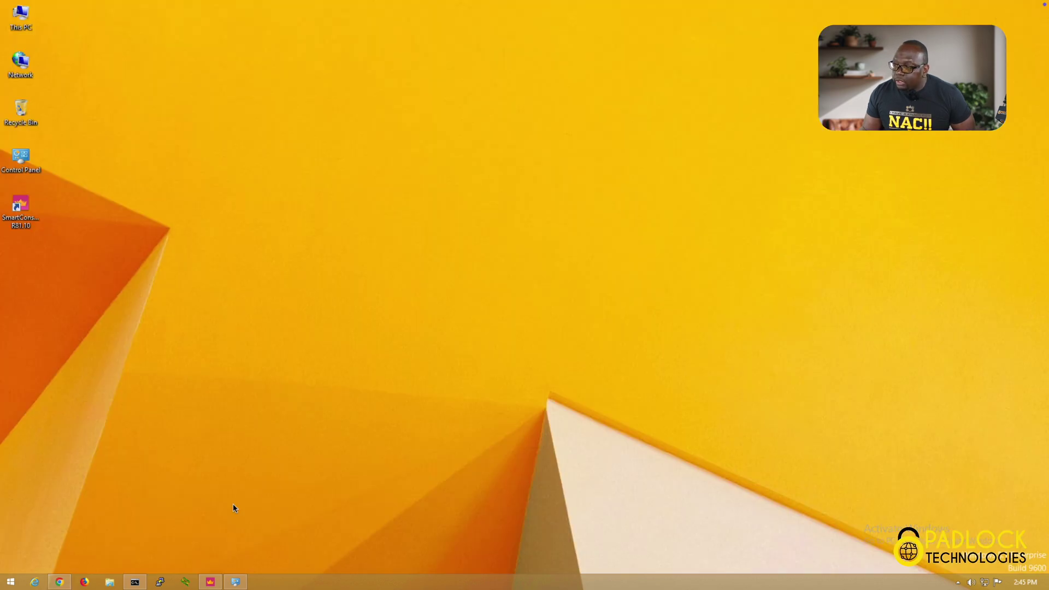
left_click(207, 583)
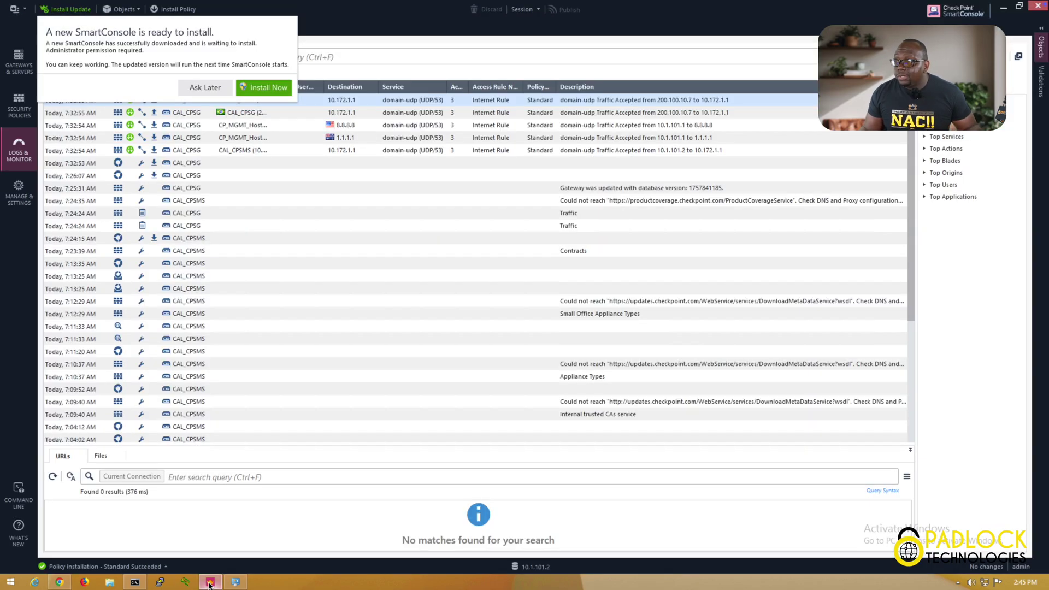
left_click(212, 88)
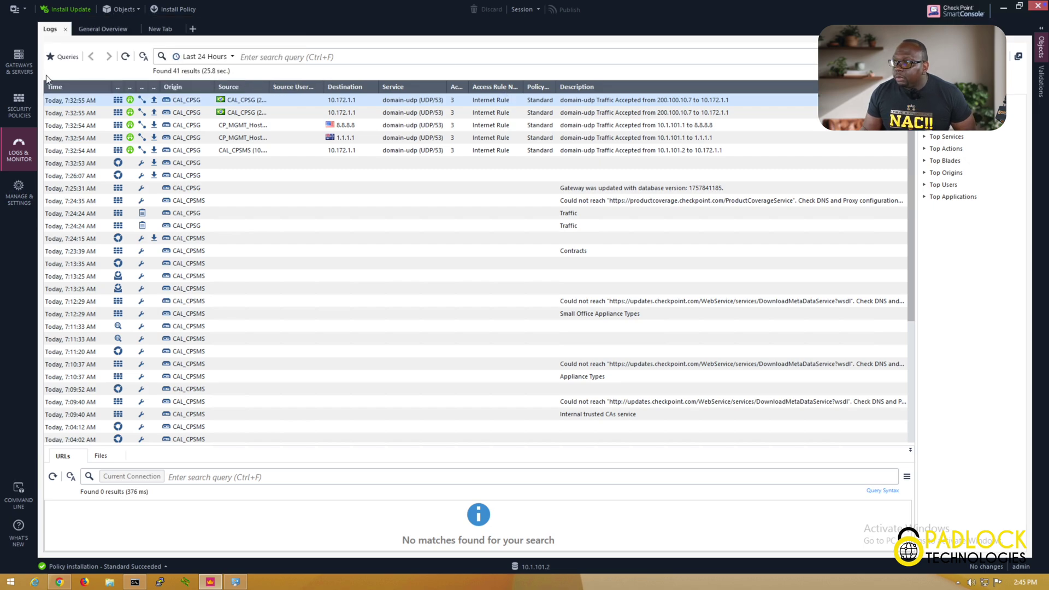
left_click(18, 63)
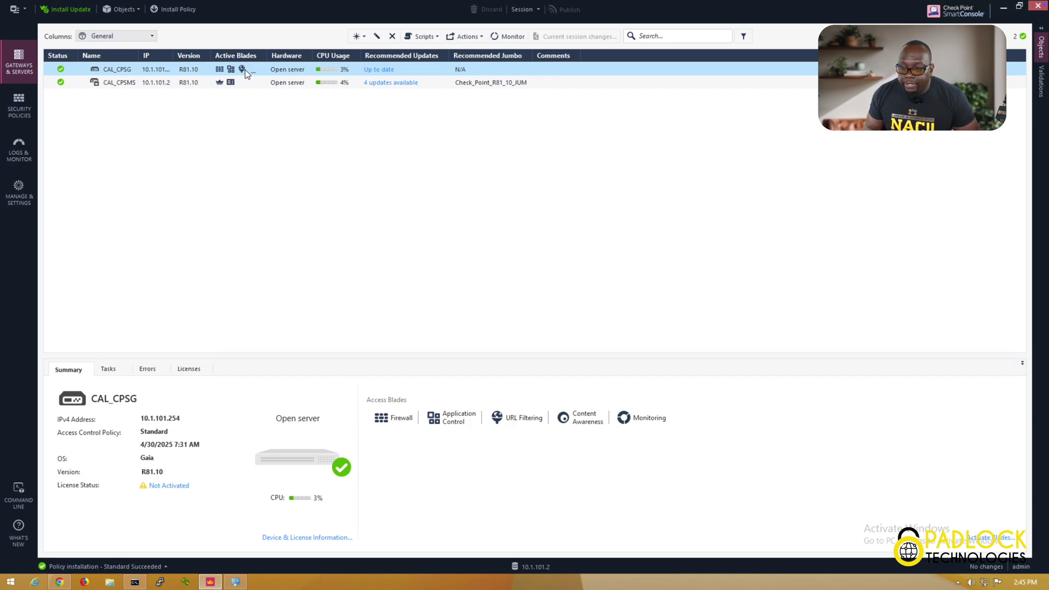
Start the new Security Gateway wizard, browse the platform list, then cancel without creating a gateway
left_click(365, 38)
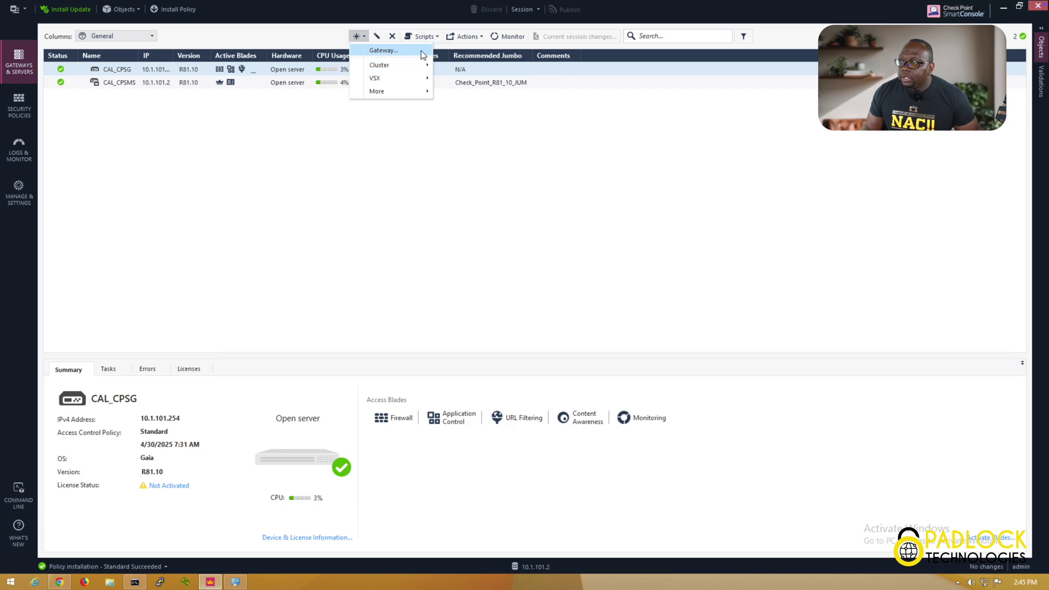
left_click(420, 51)
left_click(493, 279)
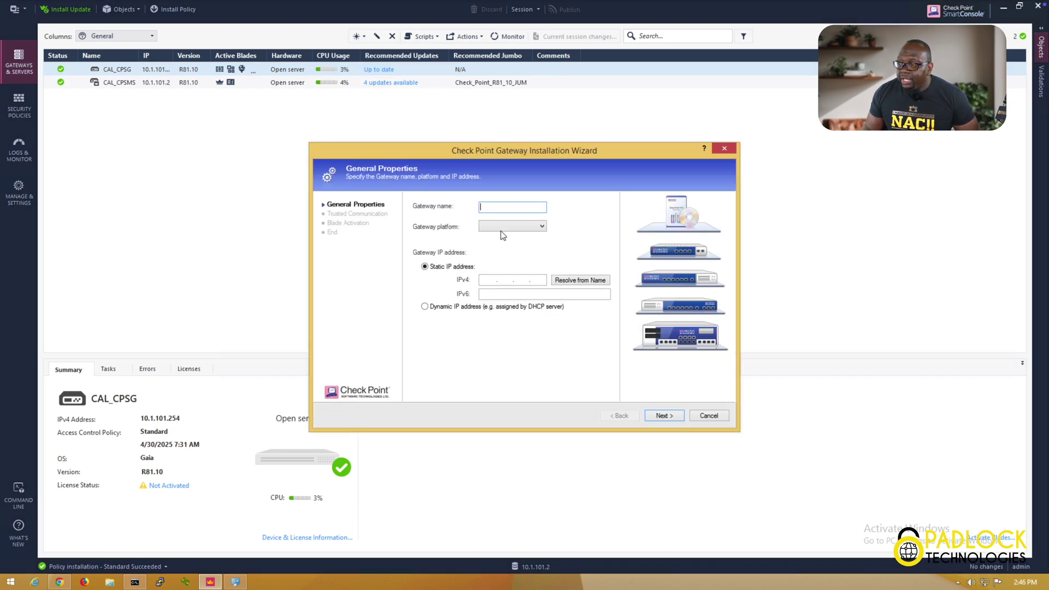
left_click(501, 227)
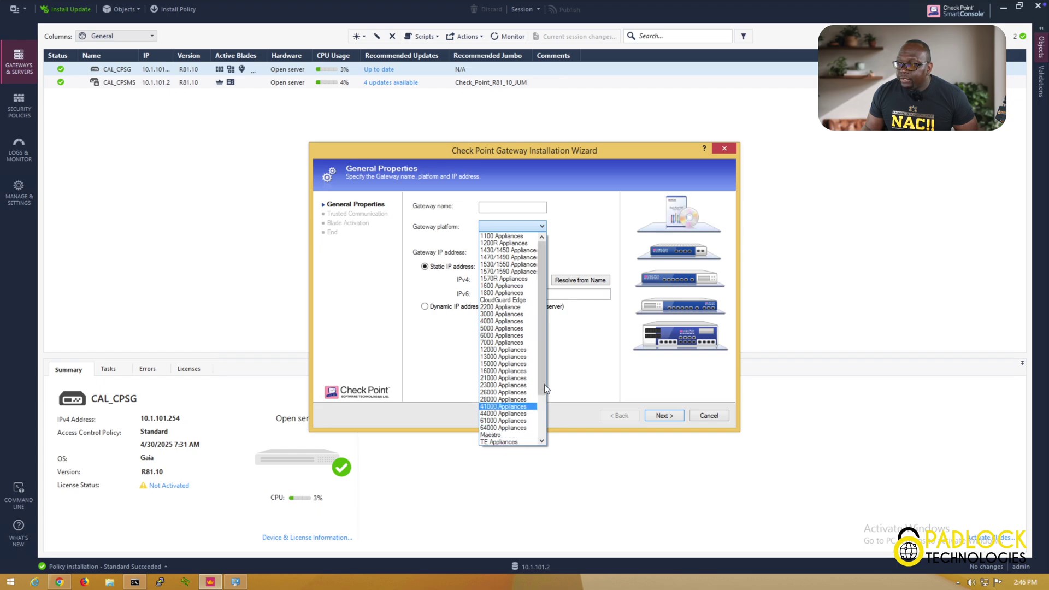
scroll(543, 376, "down", 3)
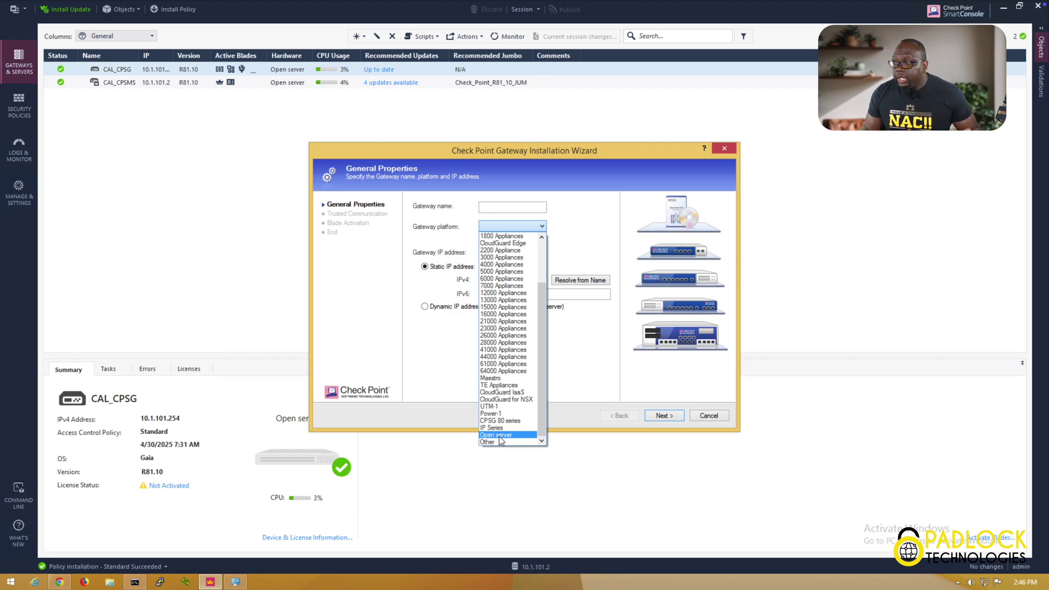
left_click(434, 367)
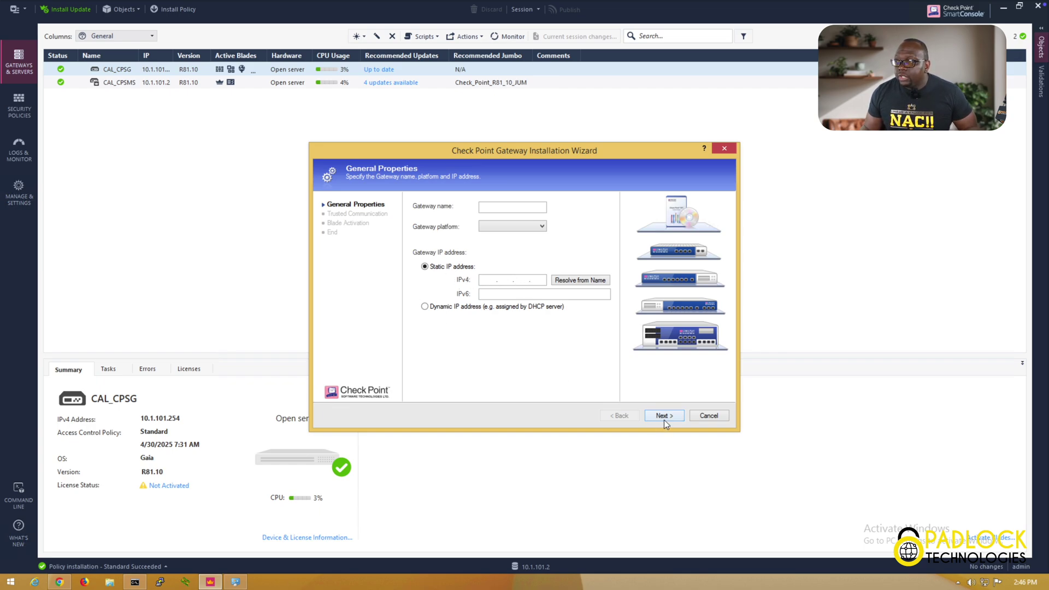
left_click(703, 417)
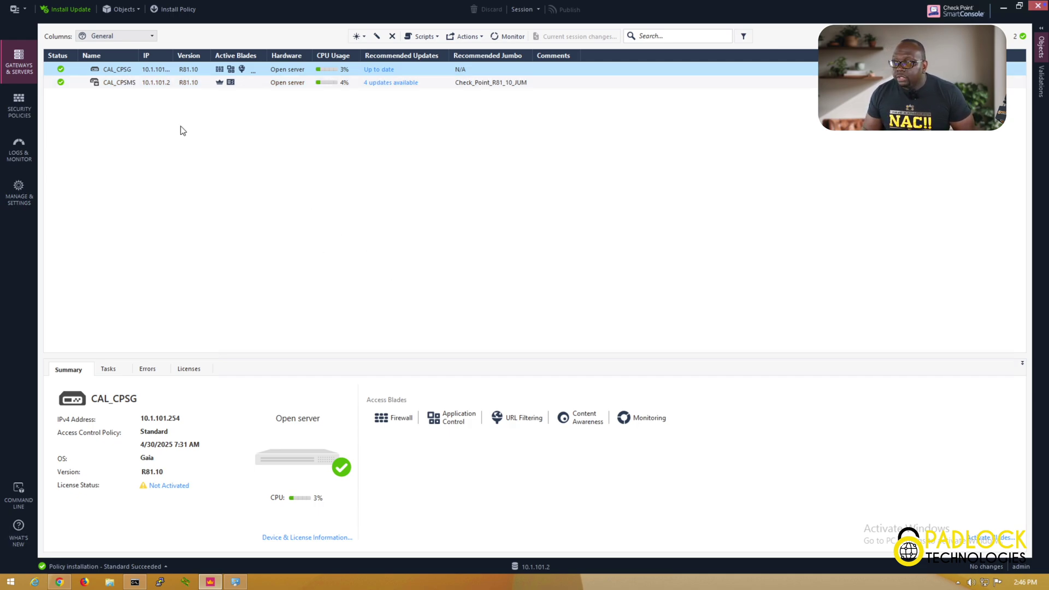
right_click(161, 69)
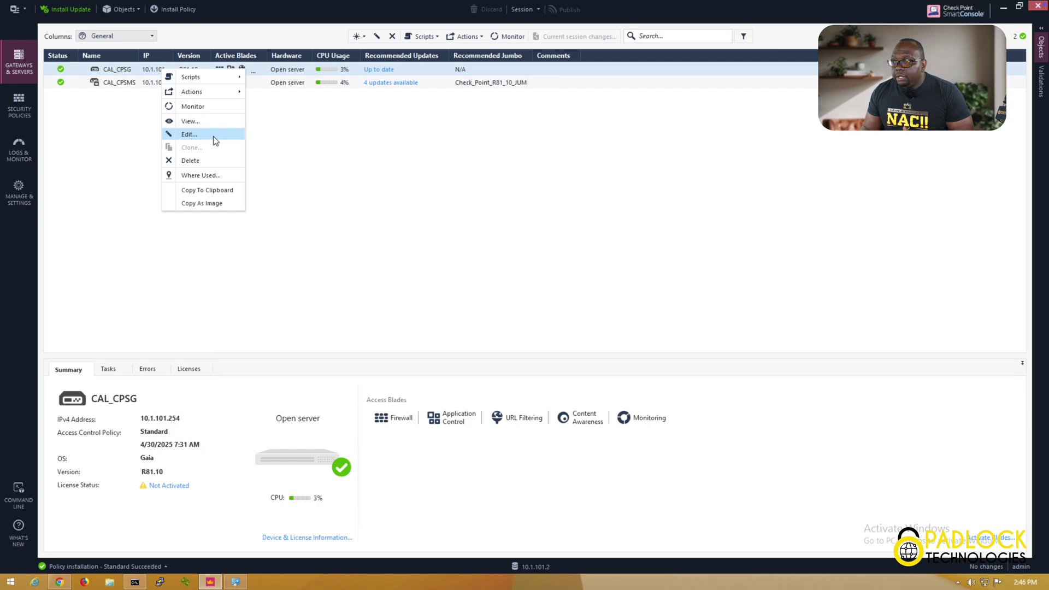
left_click(213, 136)
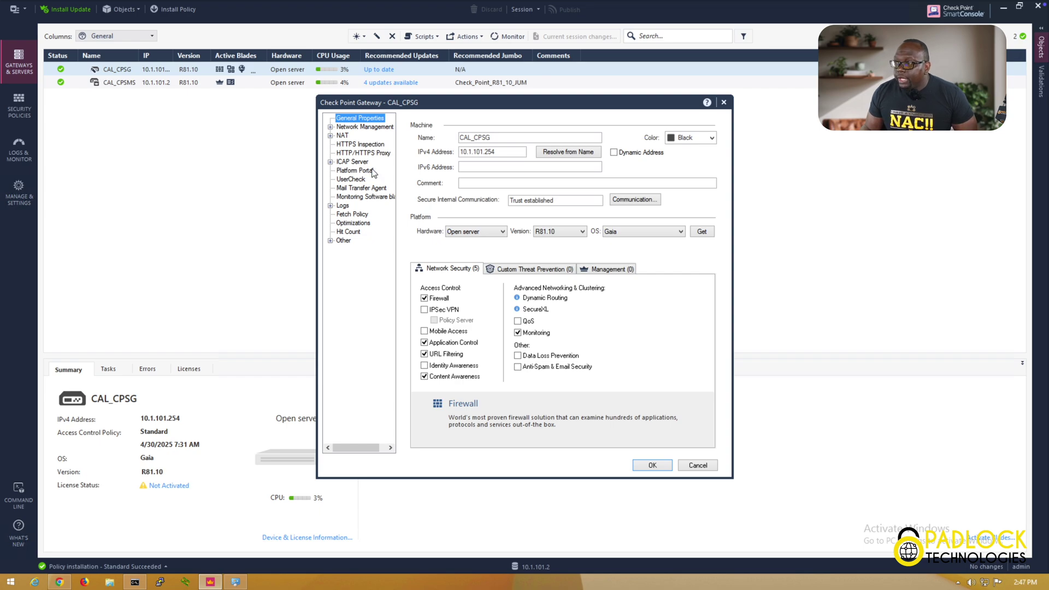
left_click(329, 127)
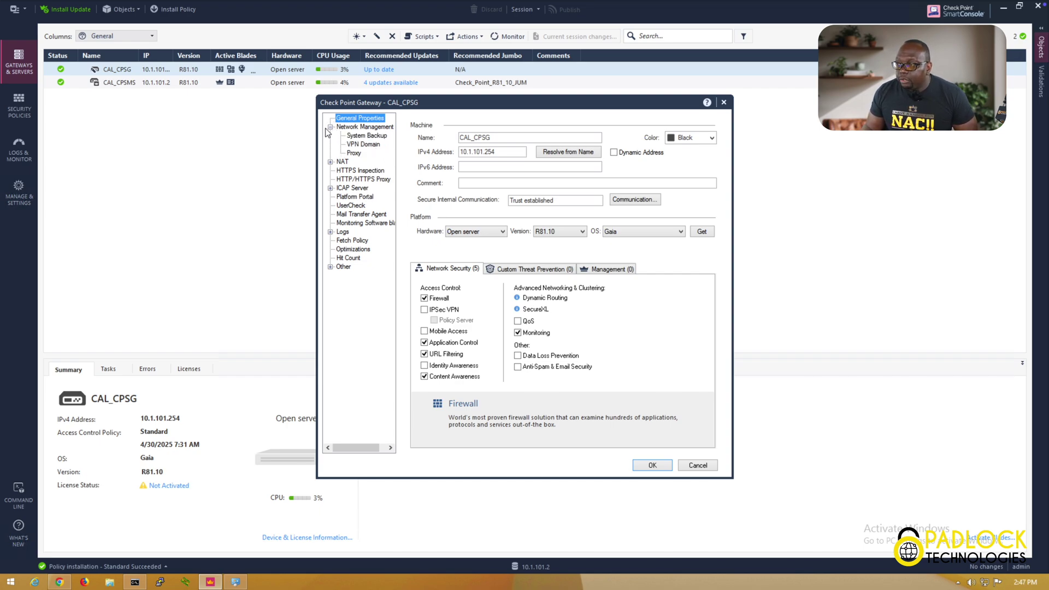
left_click(330, 127)
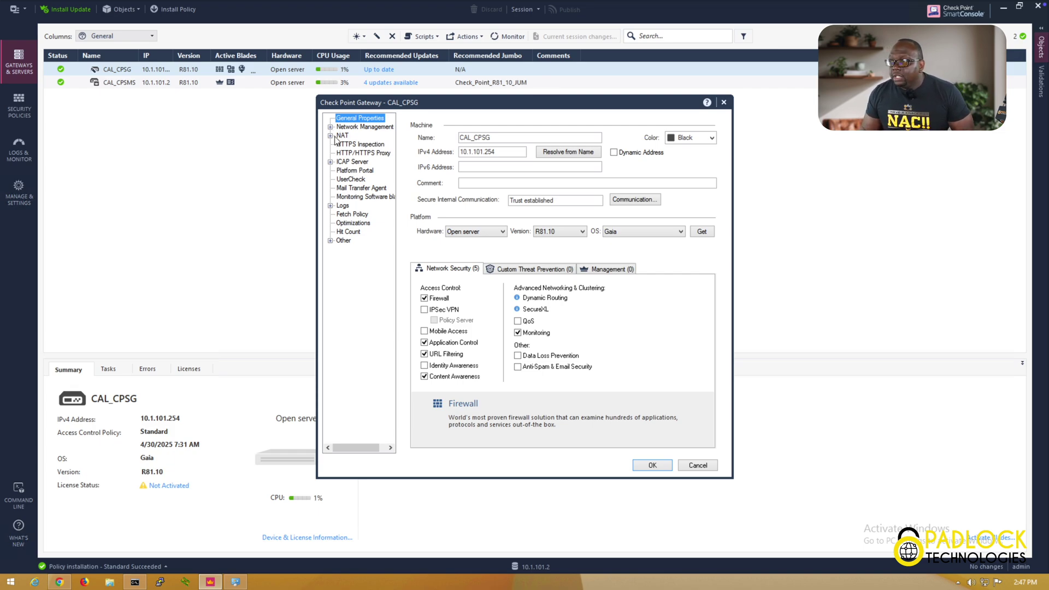
left_click(331, 136)
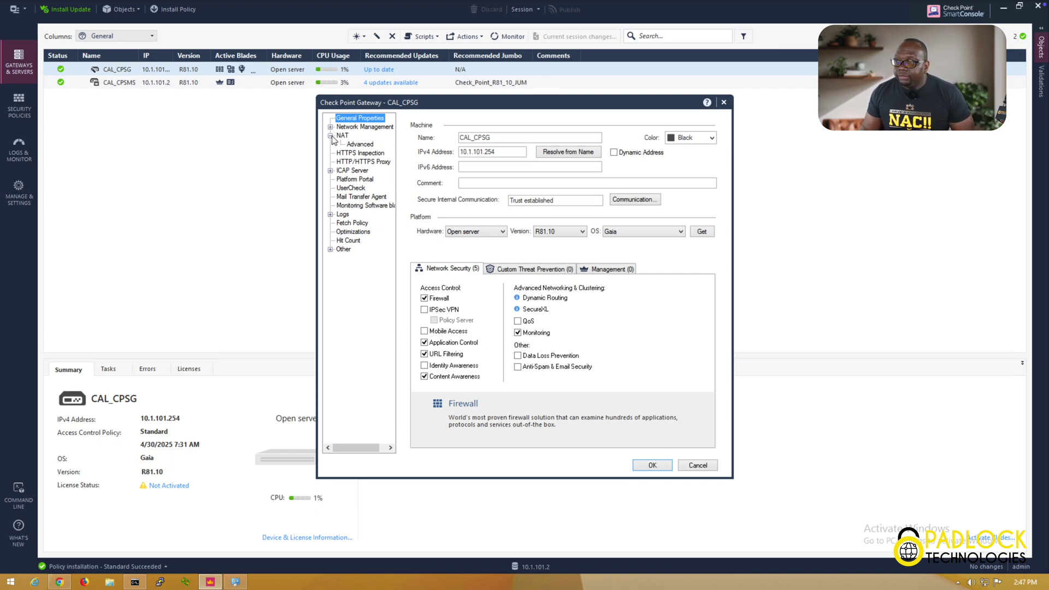
left_click(331, 136)
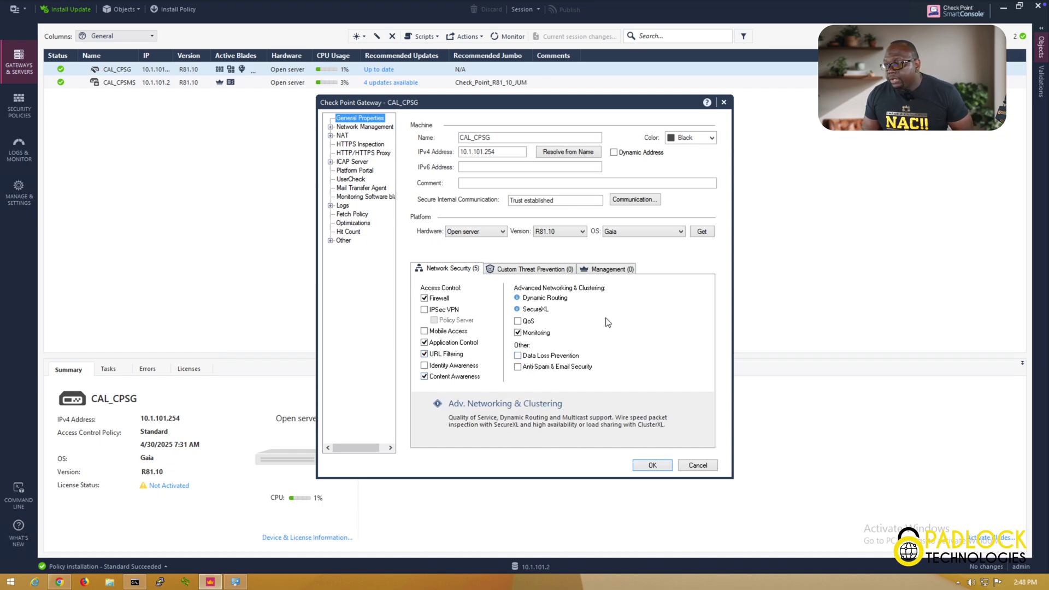
left_click(706, 466)
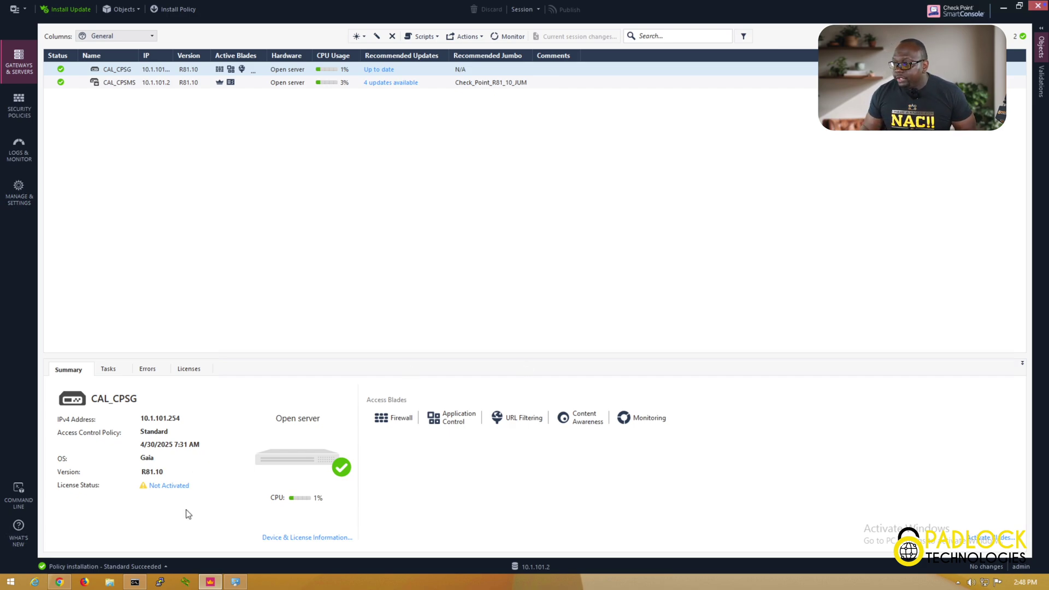
Rerun ping 1.1.1.1 in Command Prompt for four replies with 0% loss, then minimize it
left_click(133, 584)
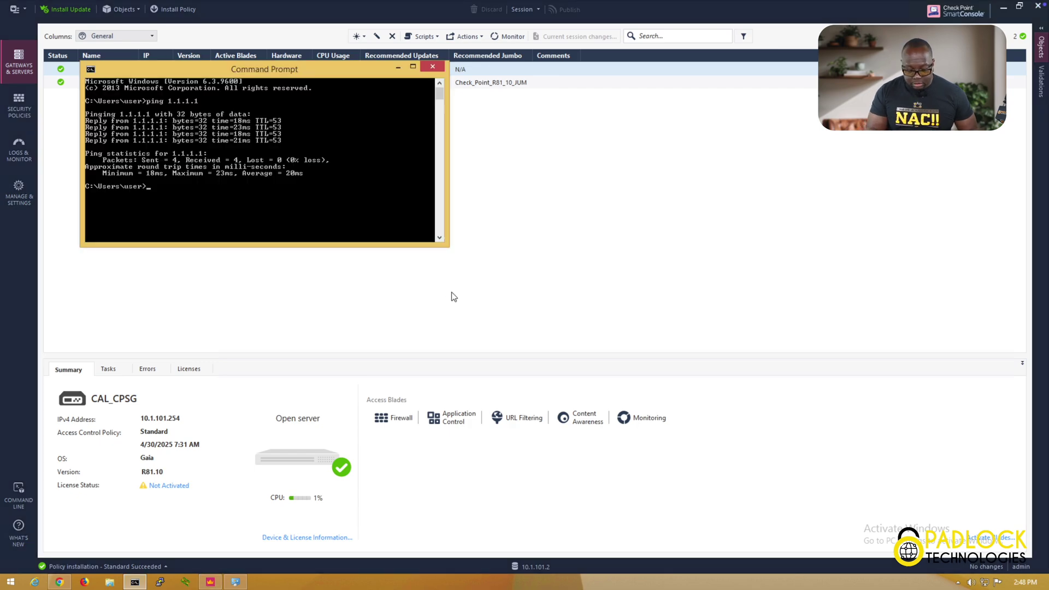
key("Up")
key("Return")
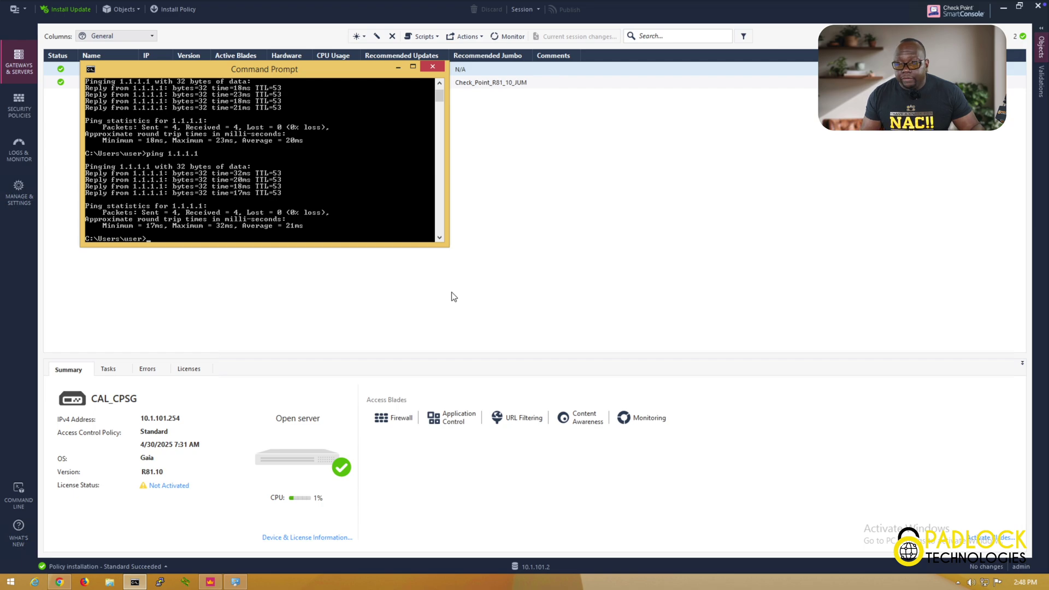
left_click(398, 67)
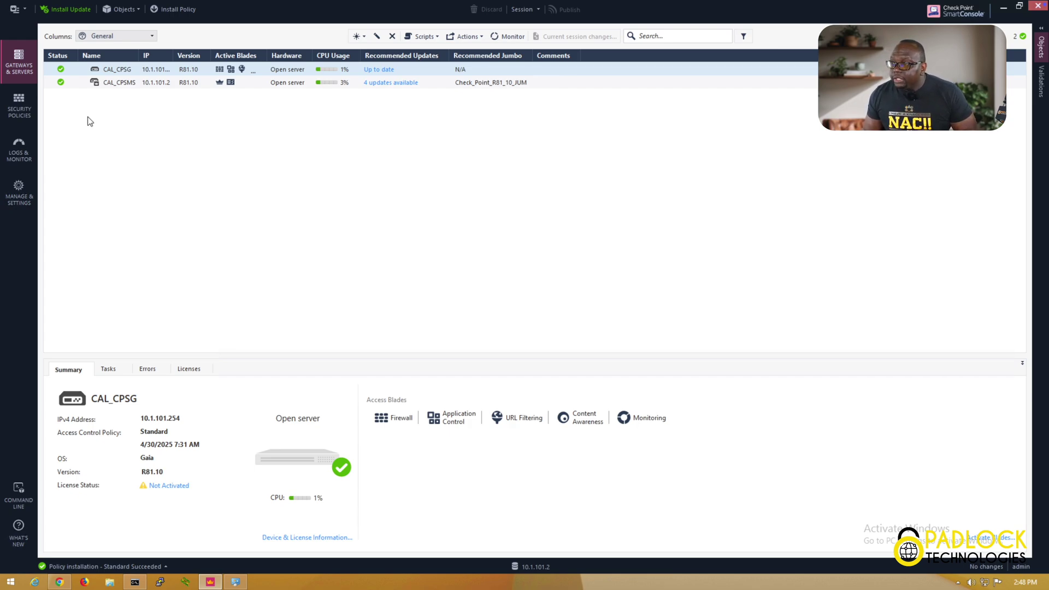
Show the Threat Prevention Custom Policy, whose Rule 1 applies the Optimized profile to any scope
left_click(28, 107)
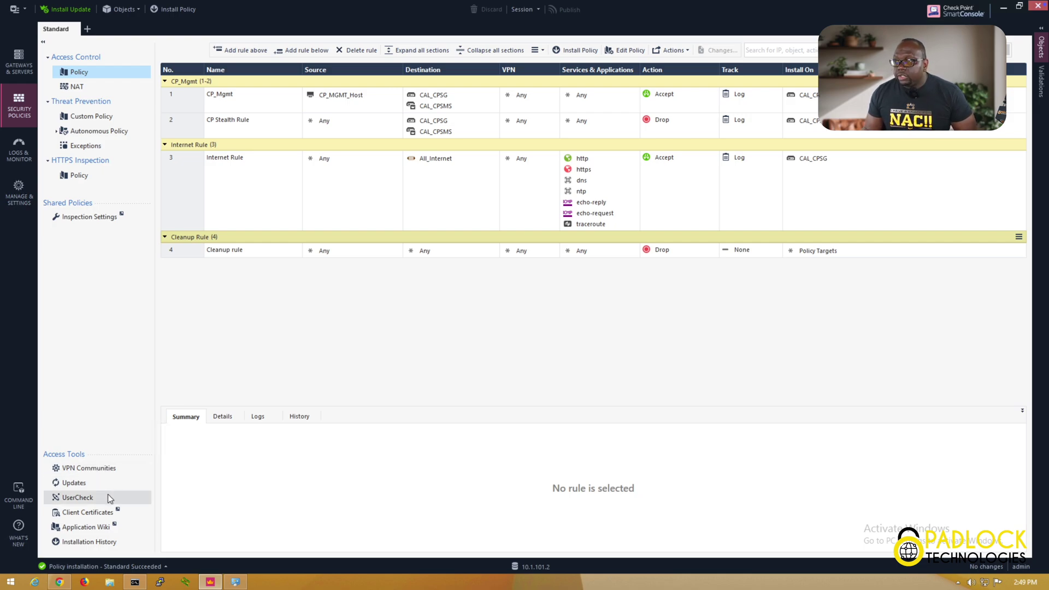
left_click(103, 120)
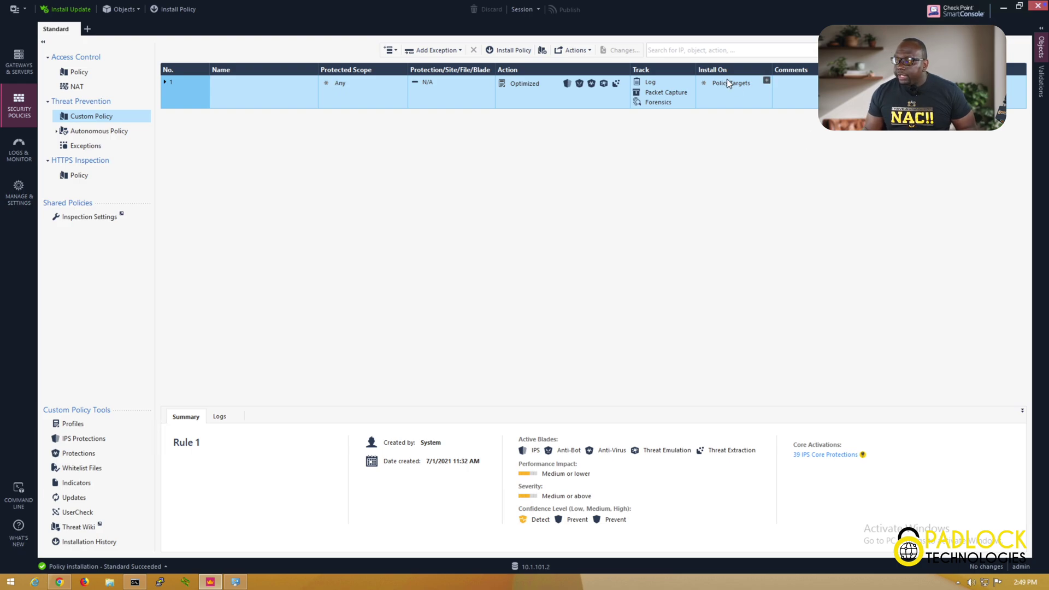
Show the Access Control policy with its management, stealth, internet and Cleanup rules
mouse_move(727, 87)
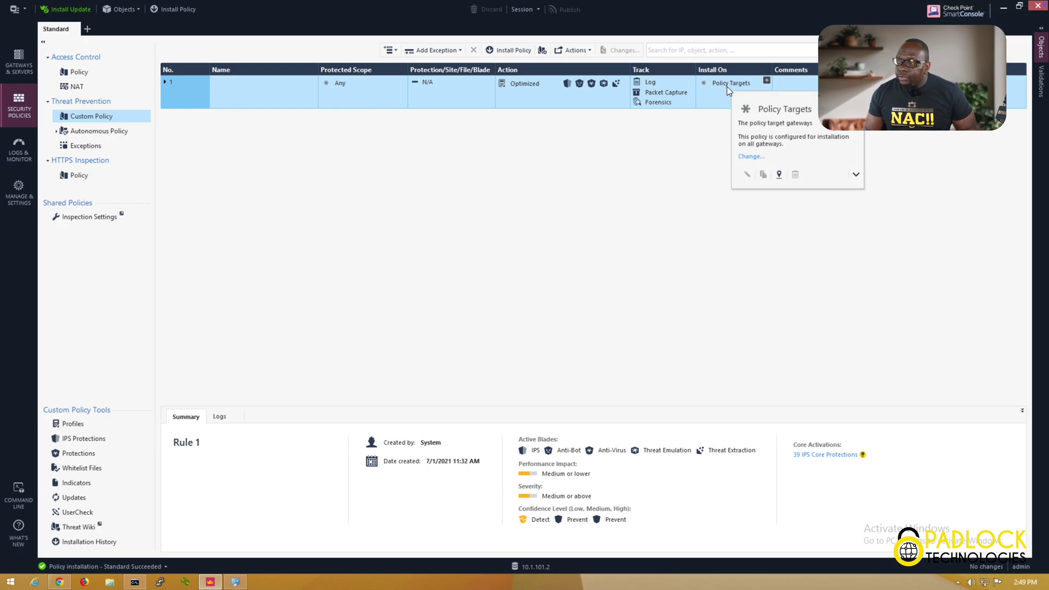
left_click(89, 75)
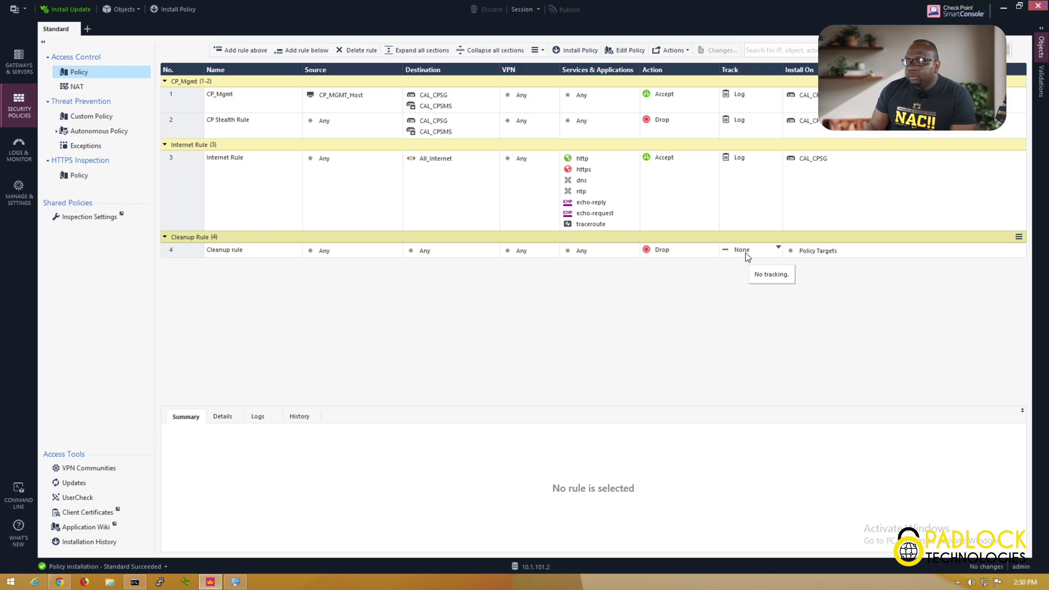
Change the Cleanup rule's Track setting from None to Log
left_click(778, 248)
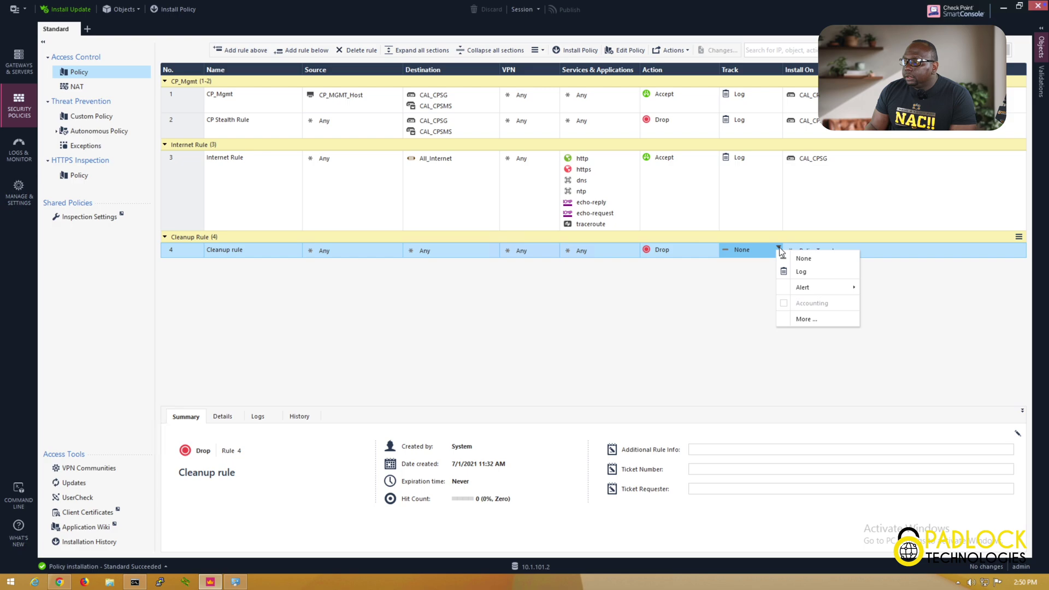
left_click(799, 276)
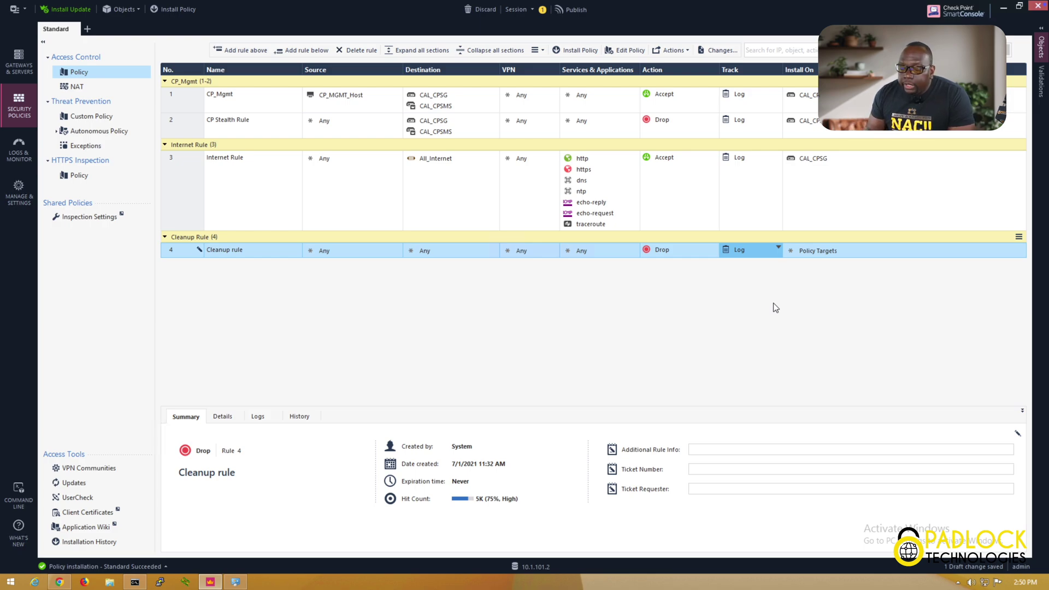
mouse_move(814, 126)
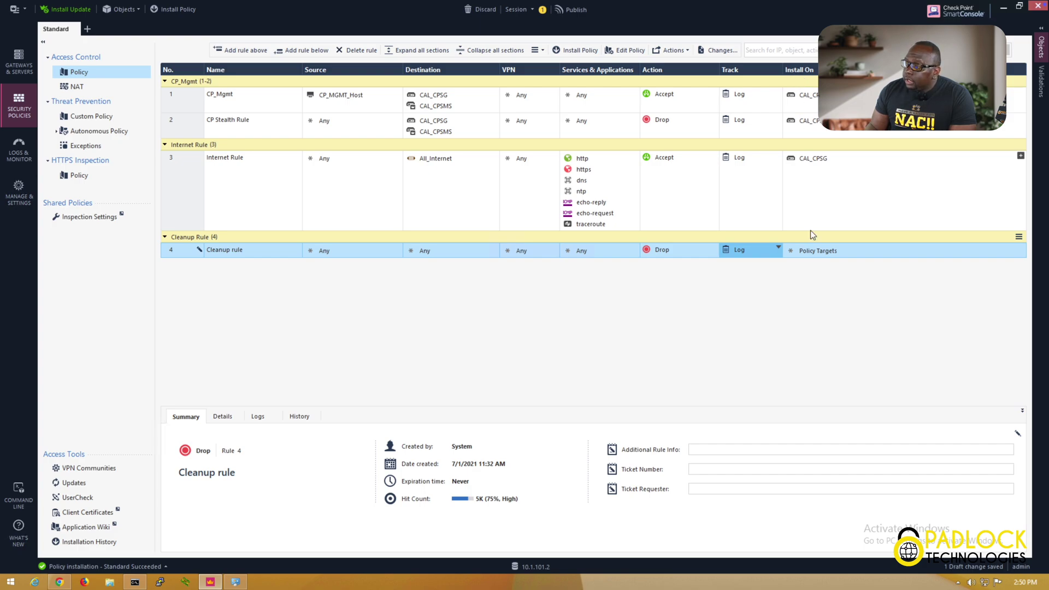
Set the Cleanup rule's Install On target to the CAL_CPSG gateway
left_click(1020, 248)
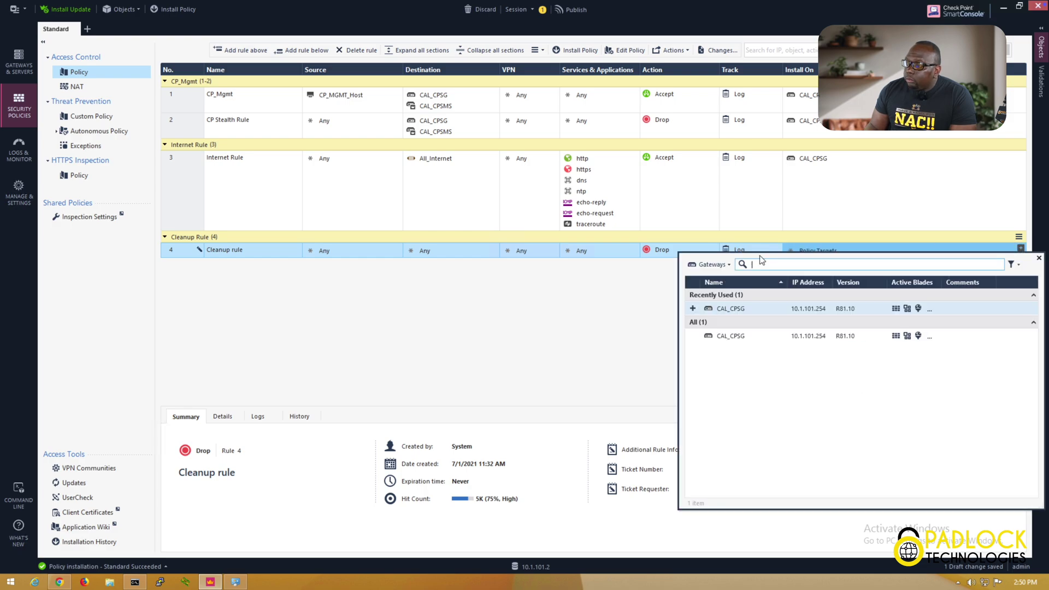
left_click(692, 310)
left_click(643, 304)
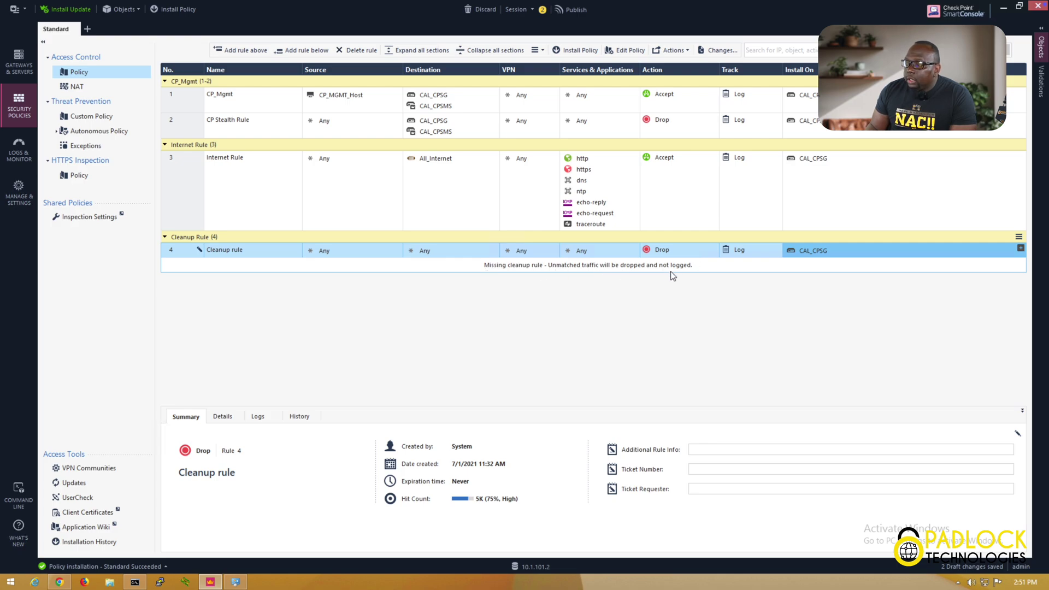
left_click(698, 266)
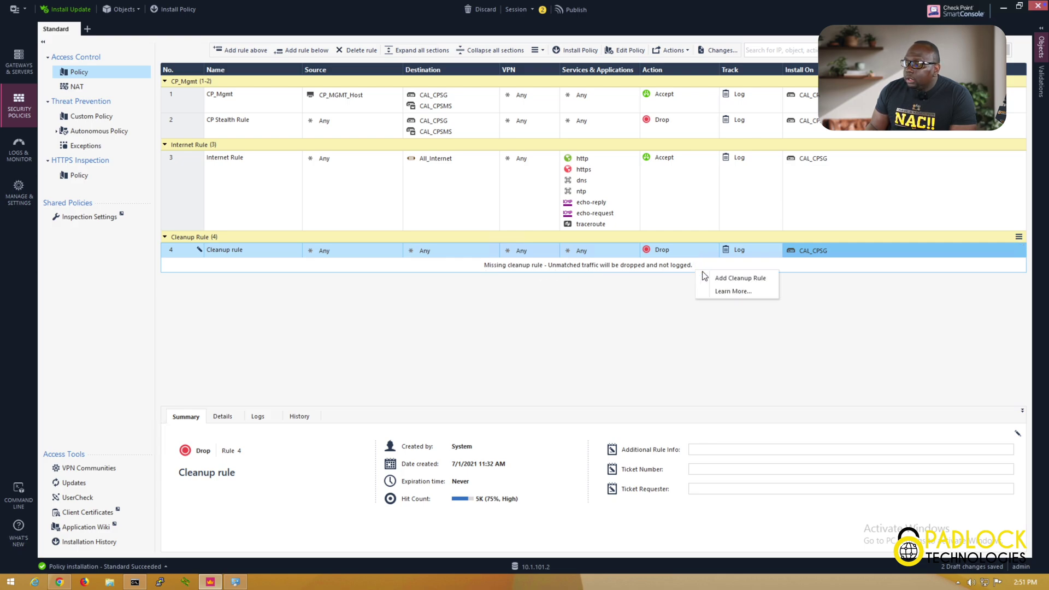
left_click(721, 278)
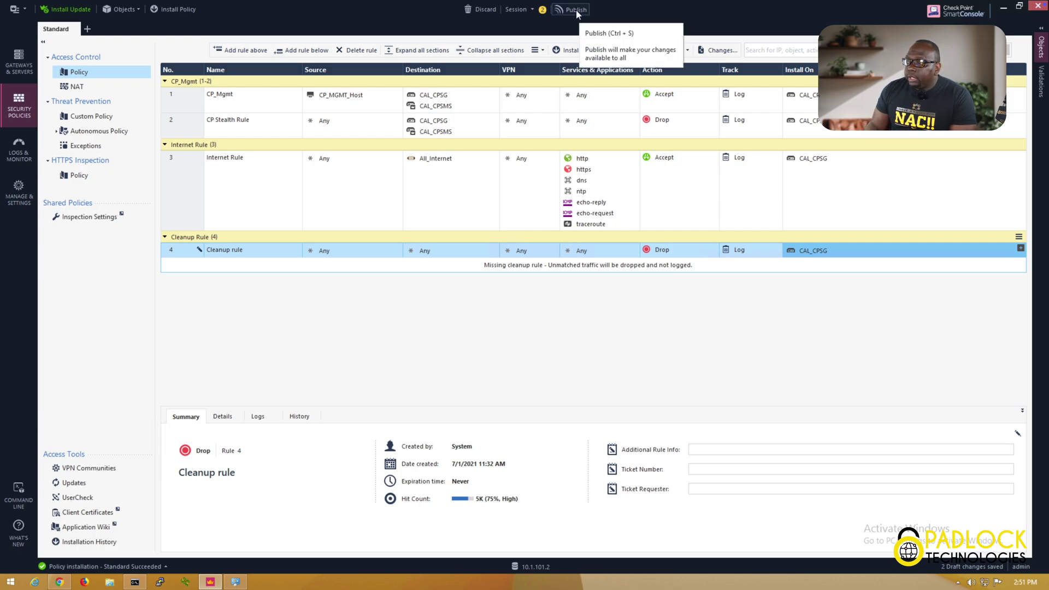
Publish the session's two draft changes
left_click(532, 11)
left_click(597, 30)
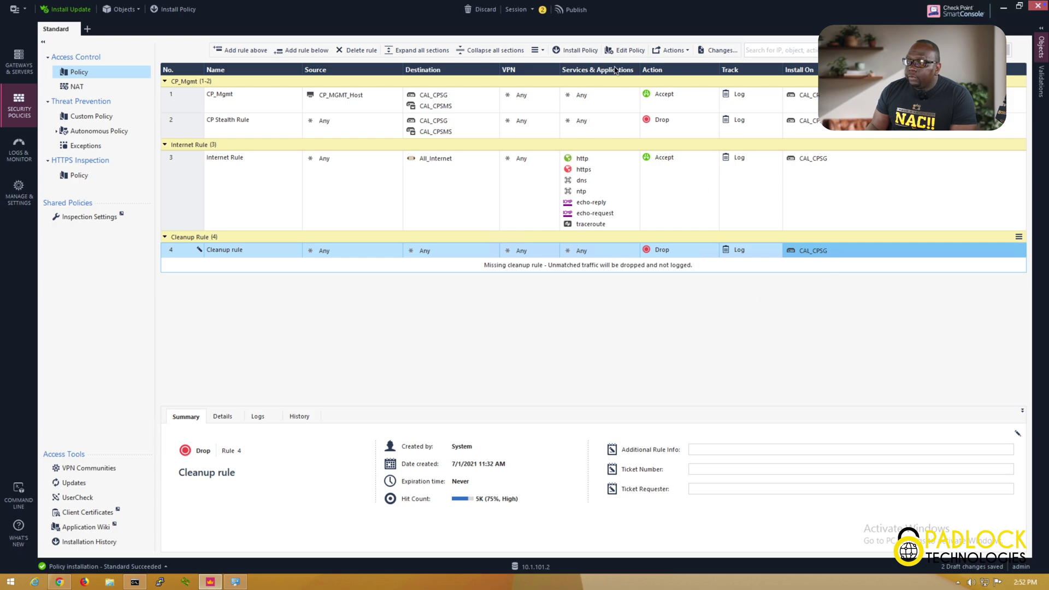
left_click(577, 11)
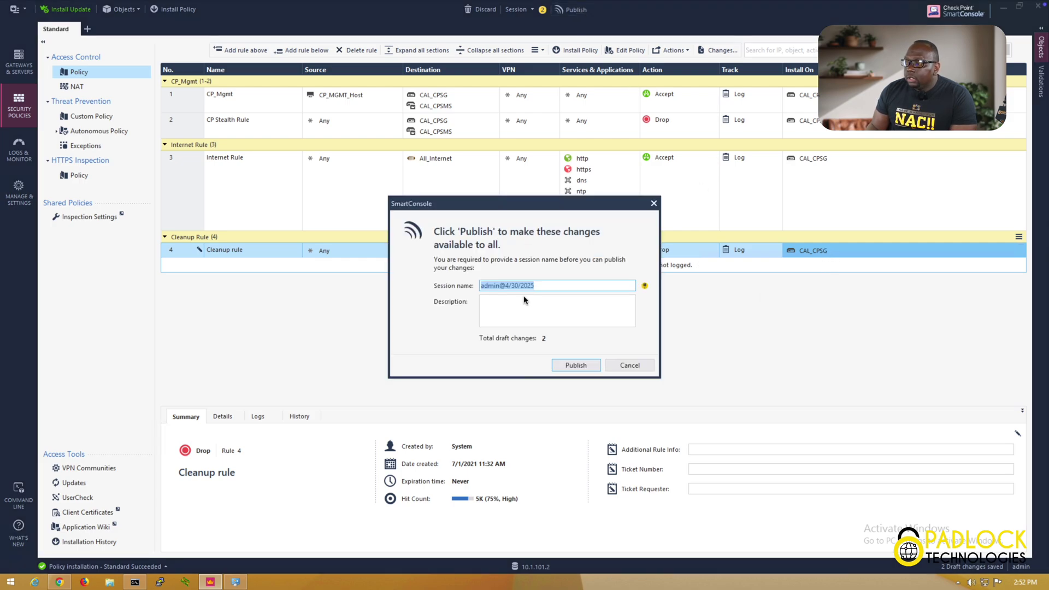
left_click(577, 367)
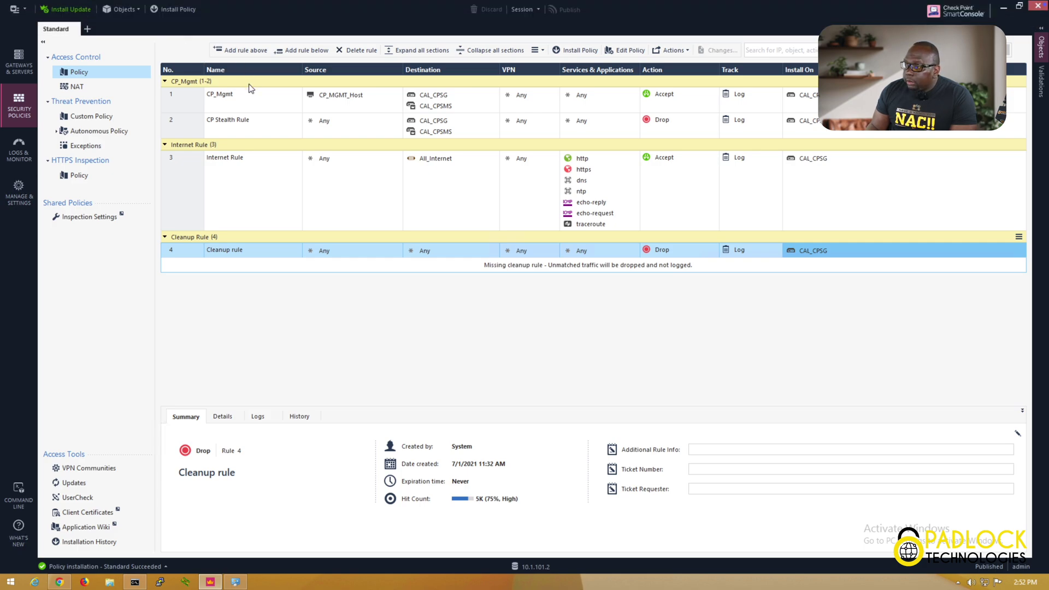
Install the Standard policy on CAL_CPSG and confirm success in Recent Tasks
left_click(187, 16)
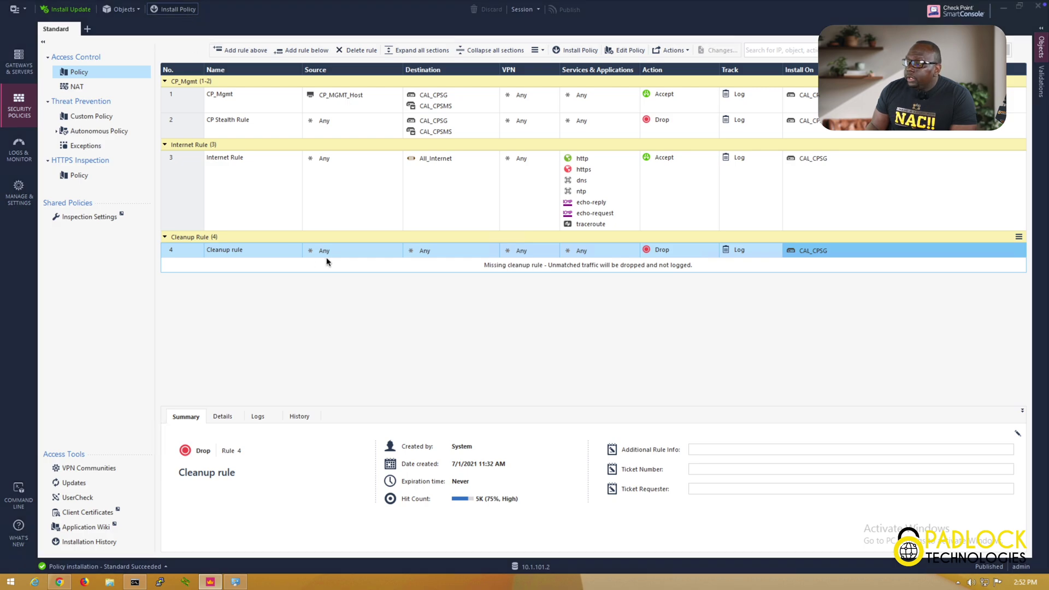
left_click(186, 12)
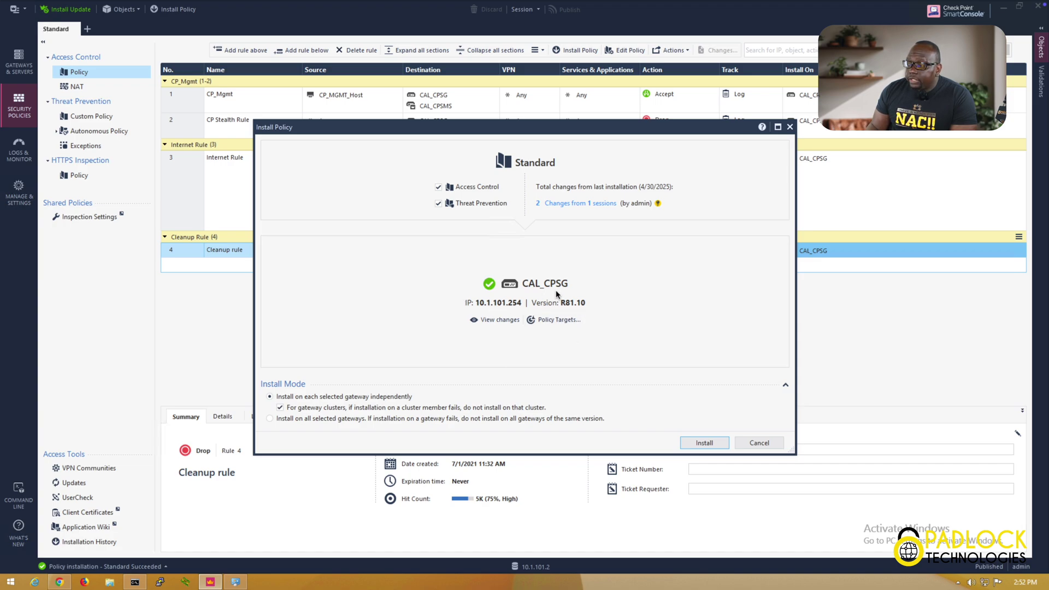
left_click(705, 443)
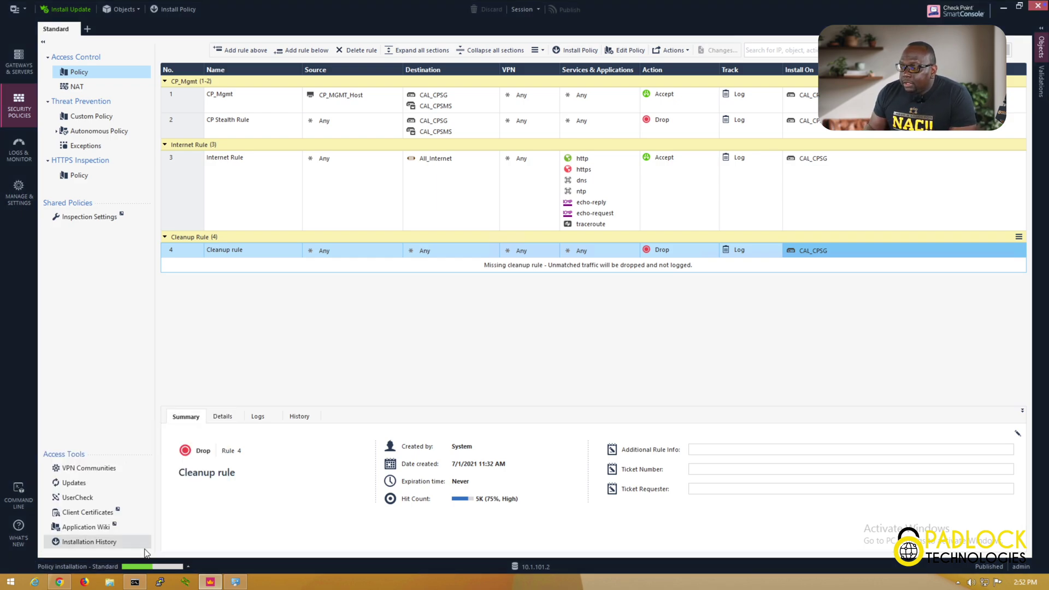
left_click(187, 569)
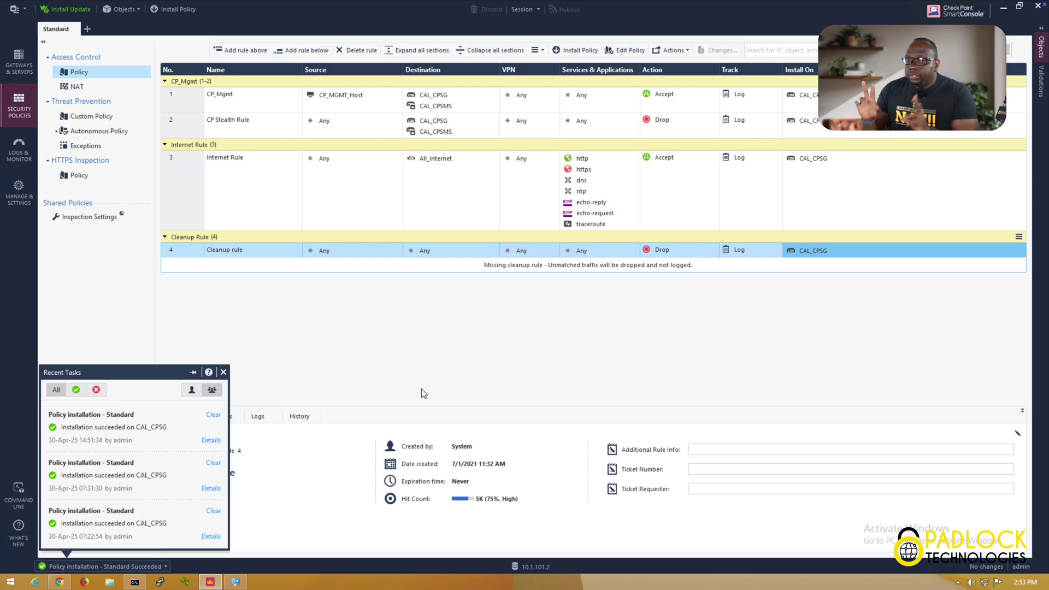
left_click(421, 389)
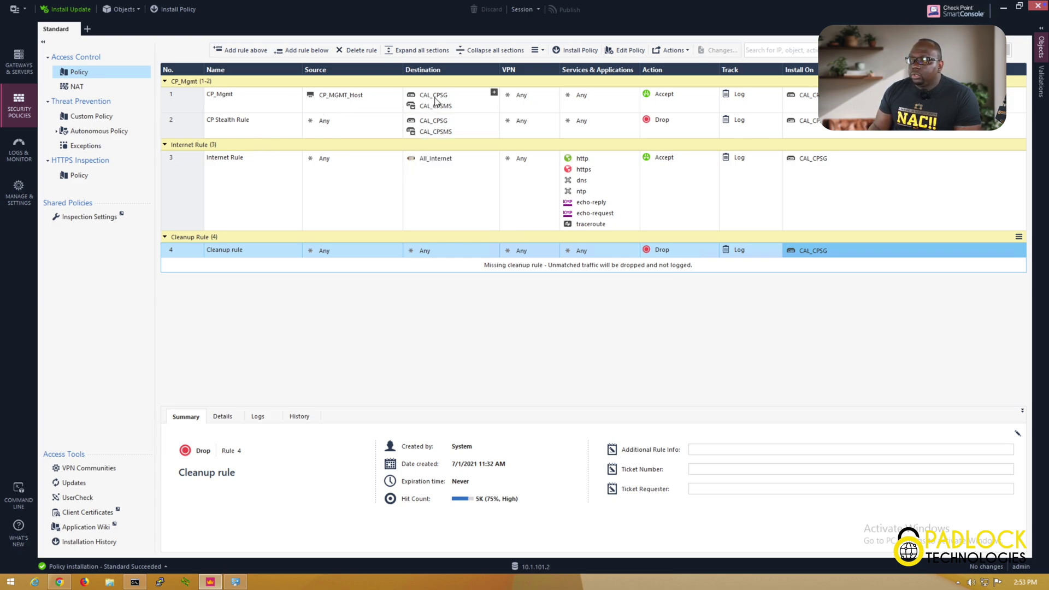
Remove CAL_CPSMS from the CP_Mgmt and CP Stealth Rule destinations and publish the change
mouse_move(439, 101)
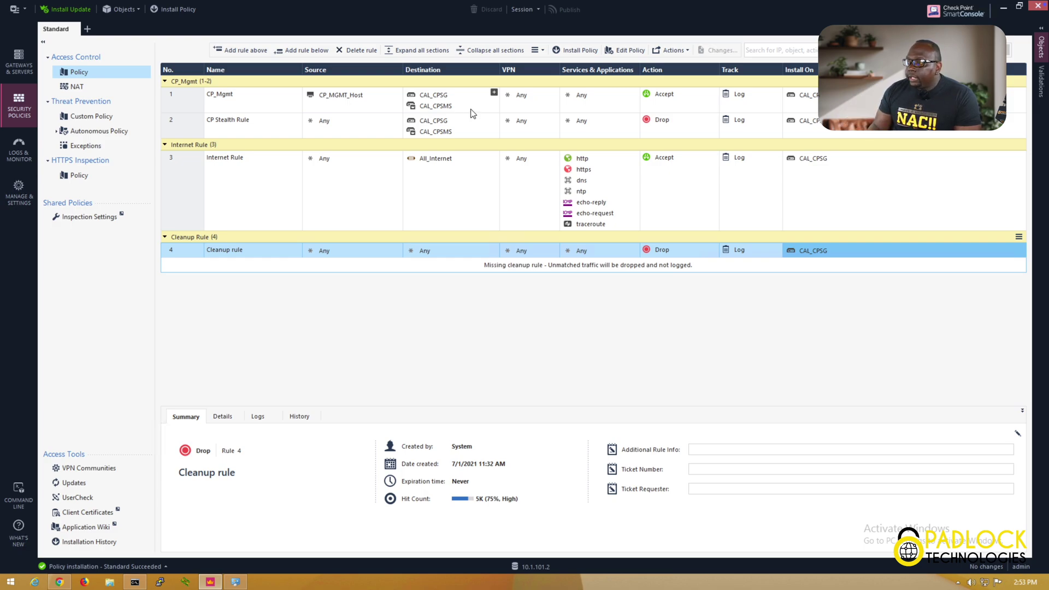
left_click(447, 109)
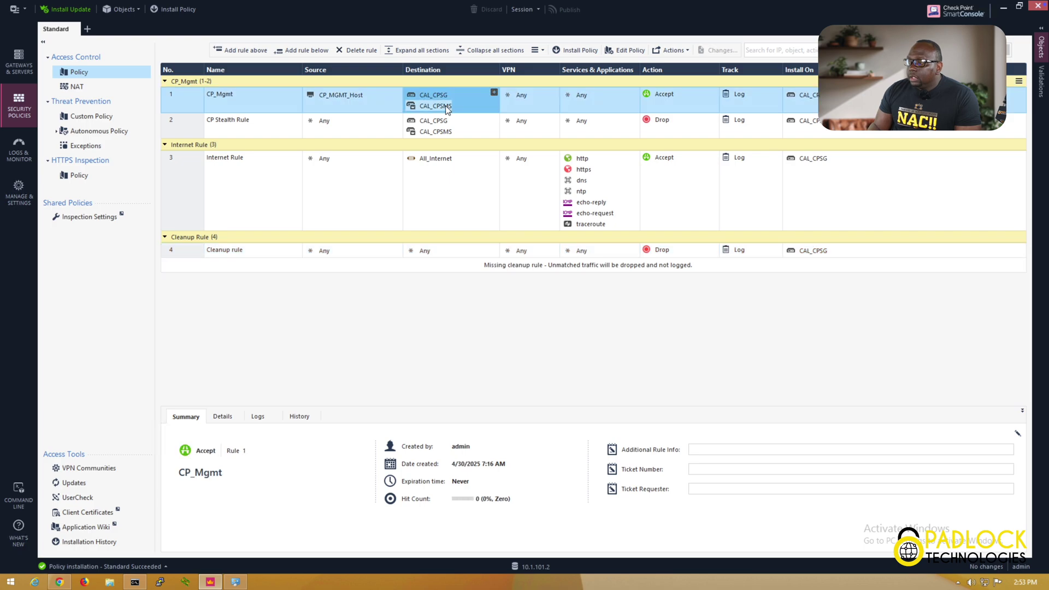
right_click(447, 108)
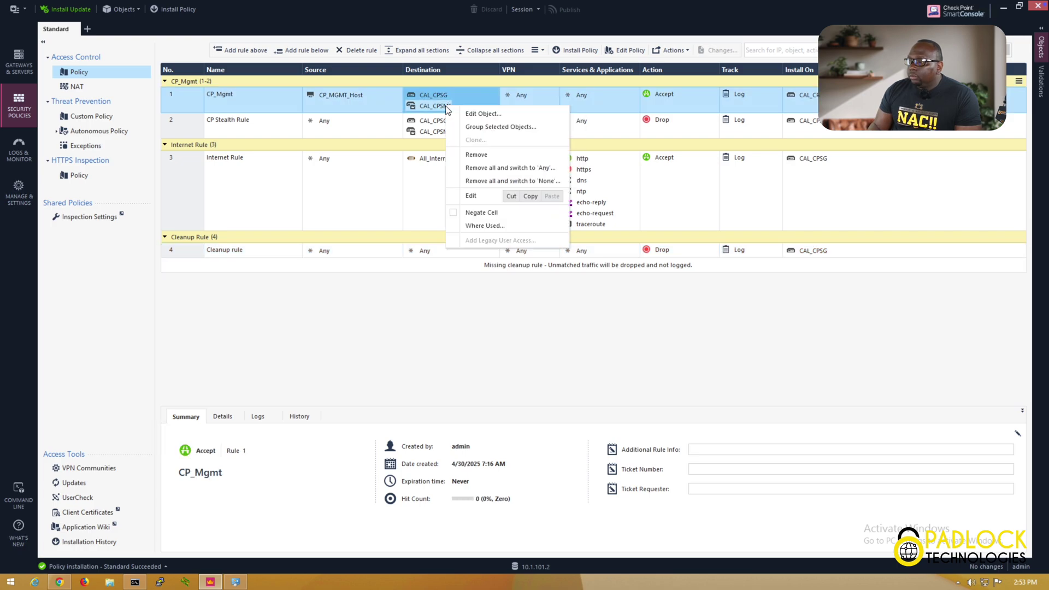
left_click(477, 154)
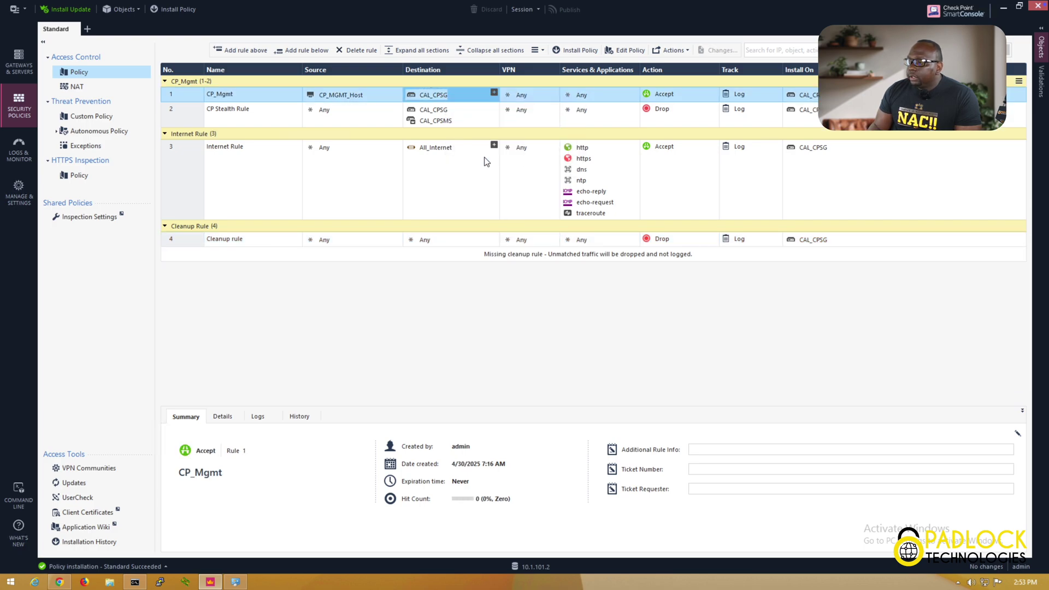
left_click(446, 120)
right_click(445, 121)
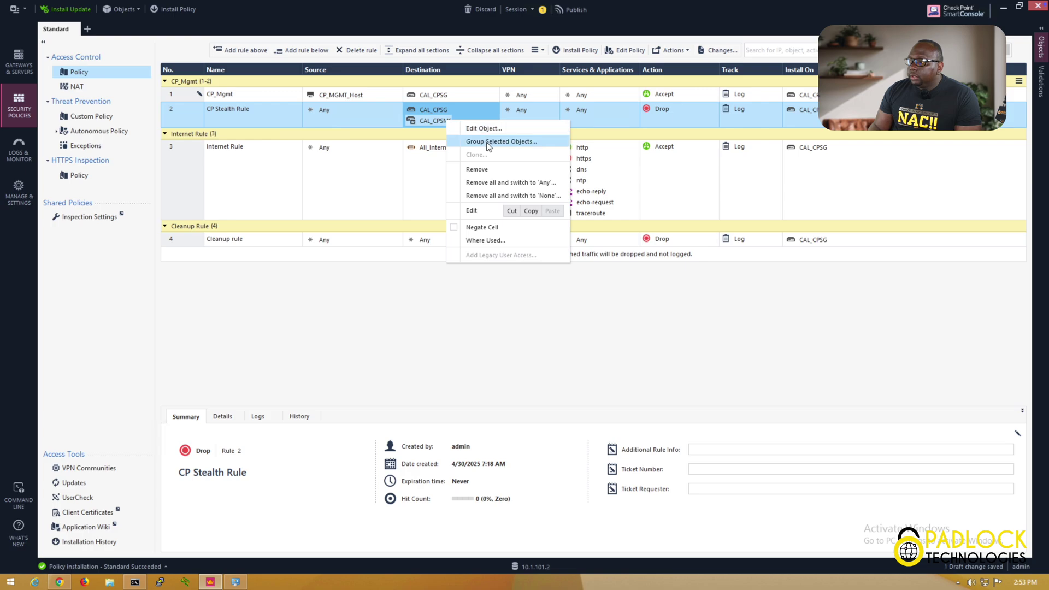
left_click(477, 168)
left_click(577, 10)
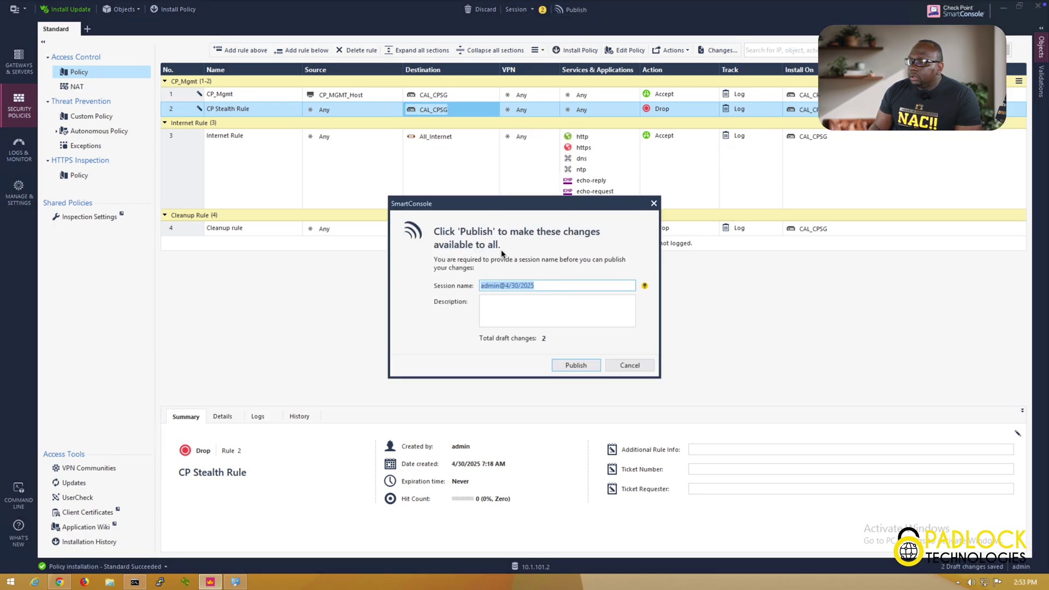
left_click(576, 365)
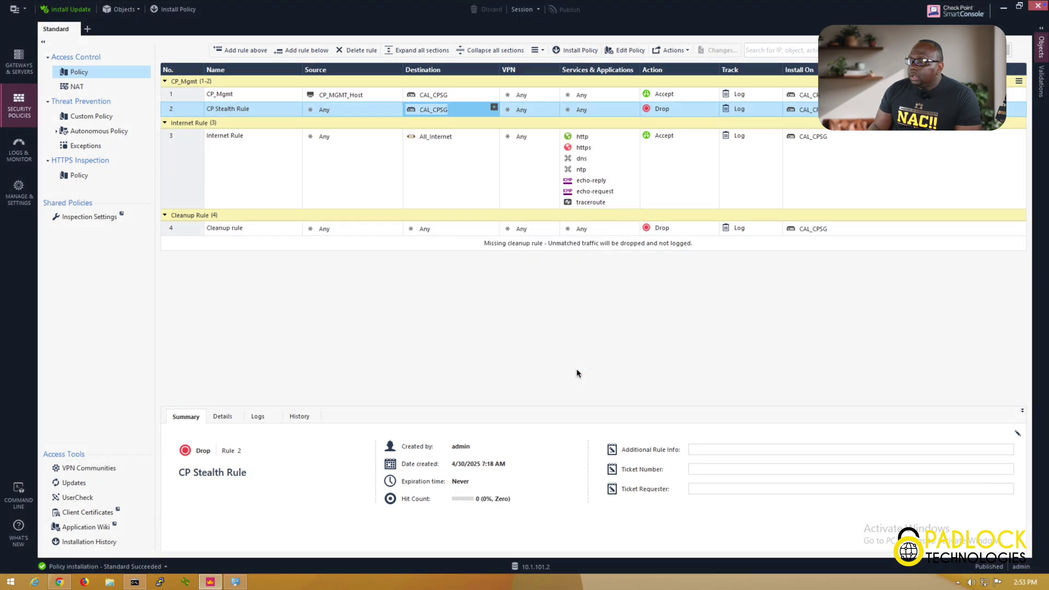
left_click(188, 11)
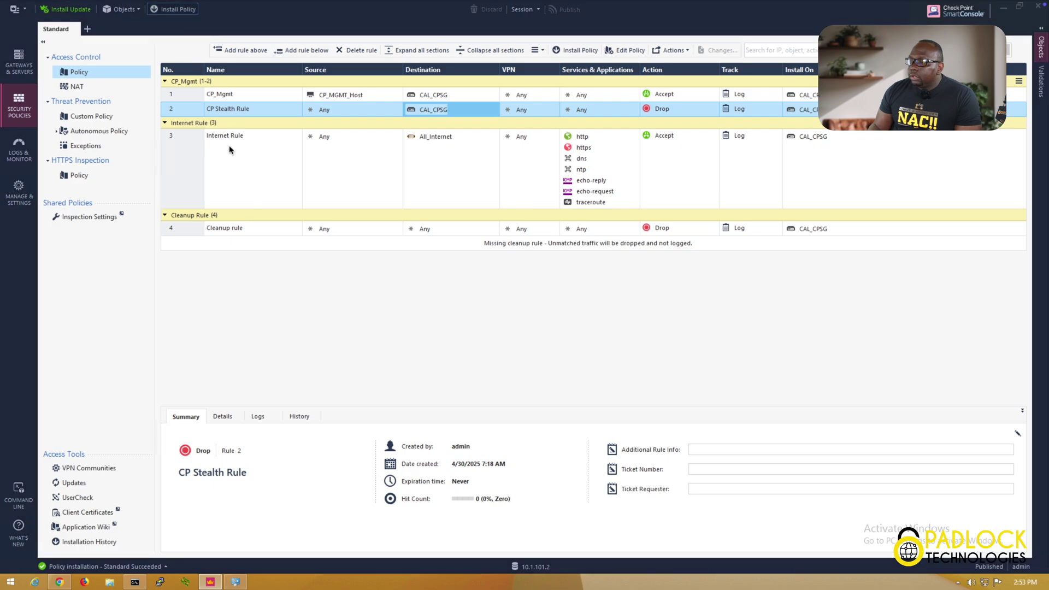
left_click(705, 443)
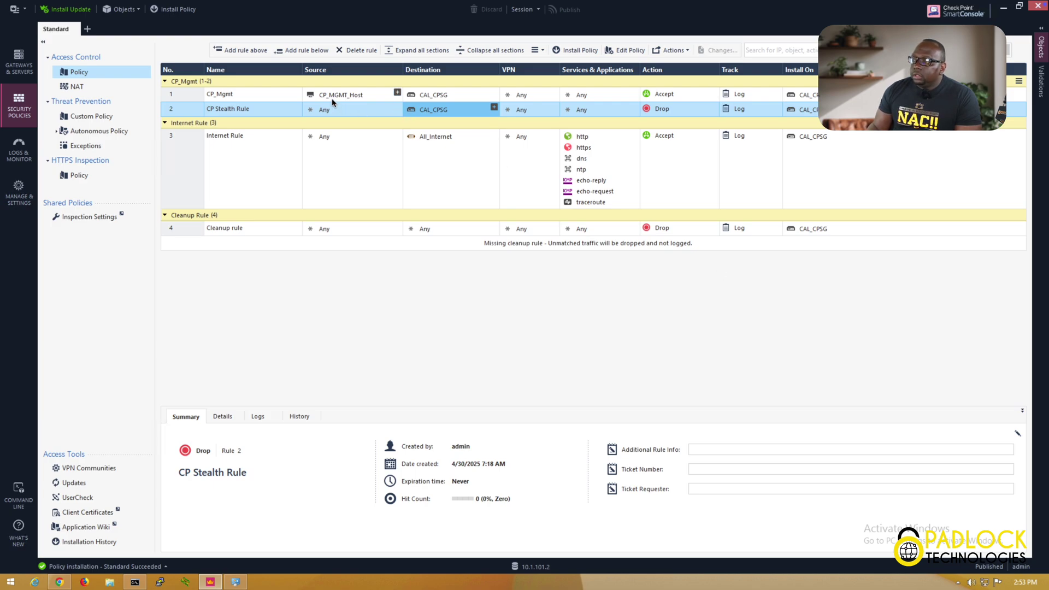
mouse_move(332, 101)
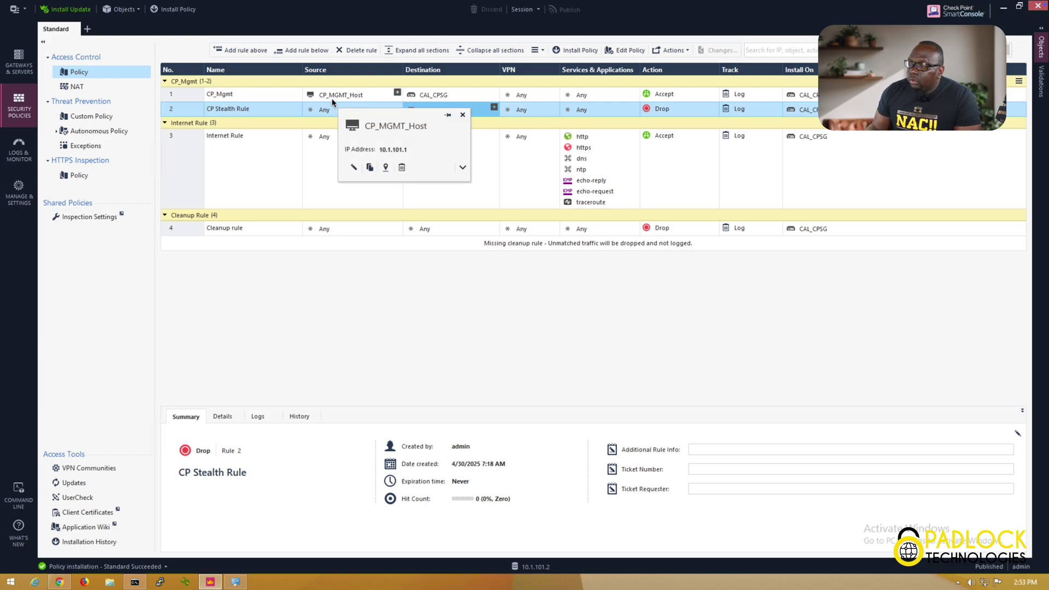
mouse_move(452, 98)
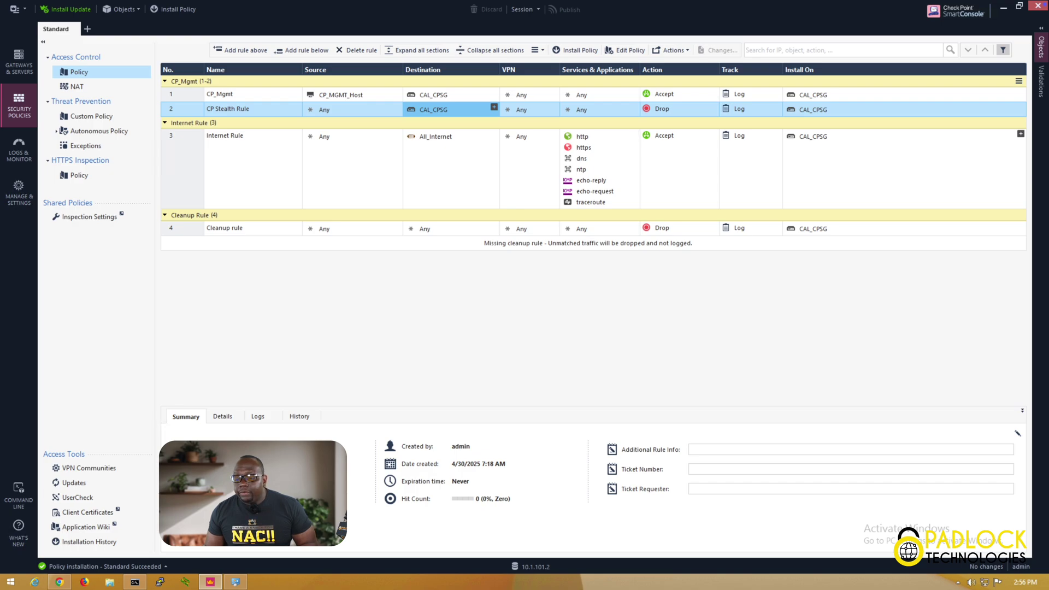
mouse_move(814, 137)
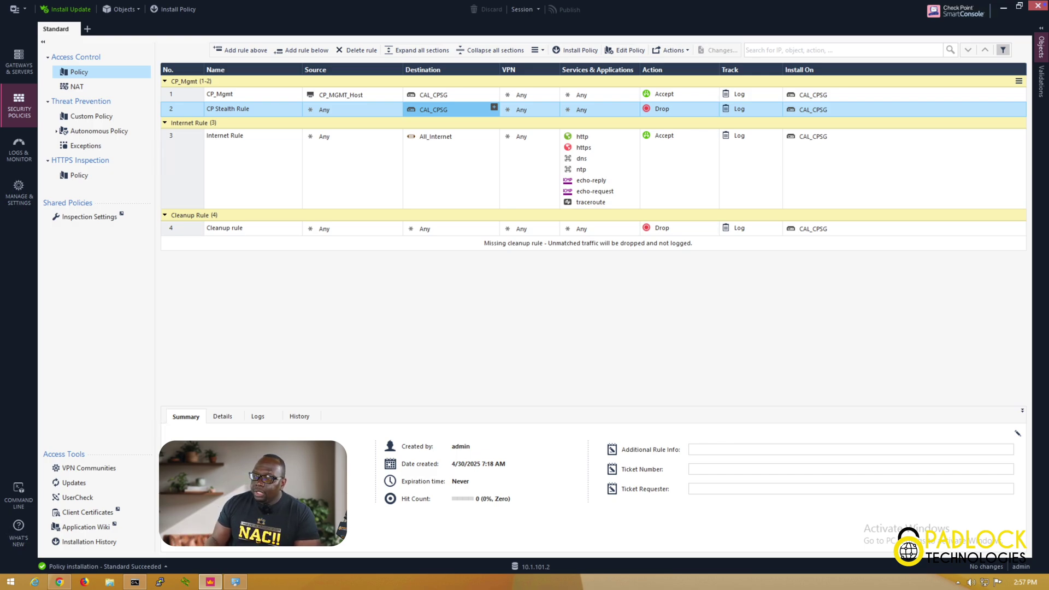
Show the NAT rule table and inspect CALLAN's automatic hide NAT rule on CAL_CPSG
left_click(121, 94)
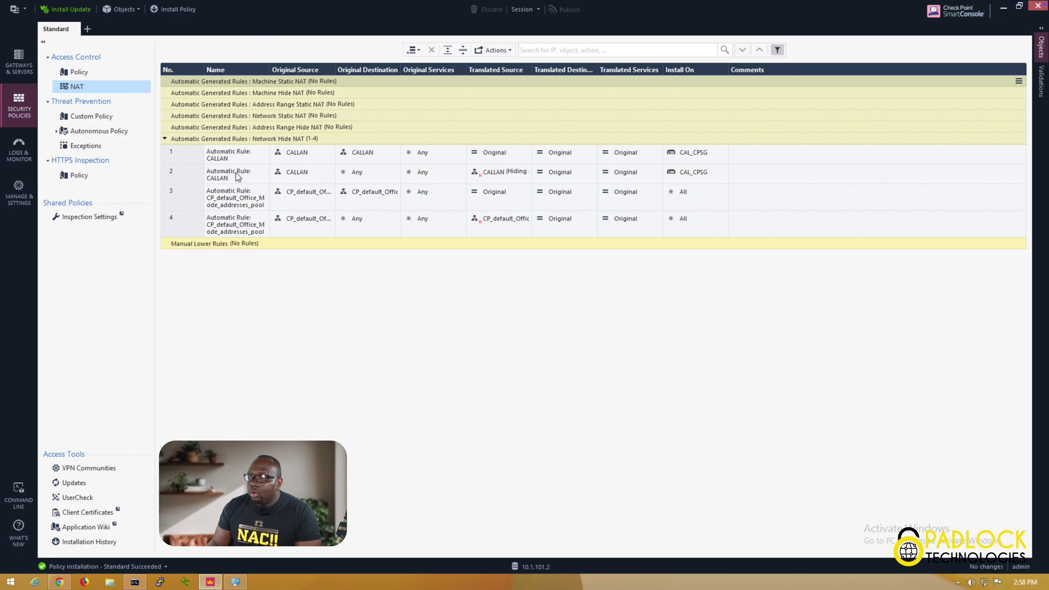
mouse_move(299, 172)
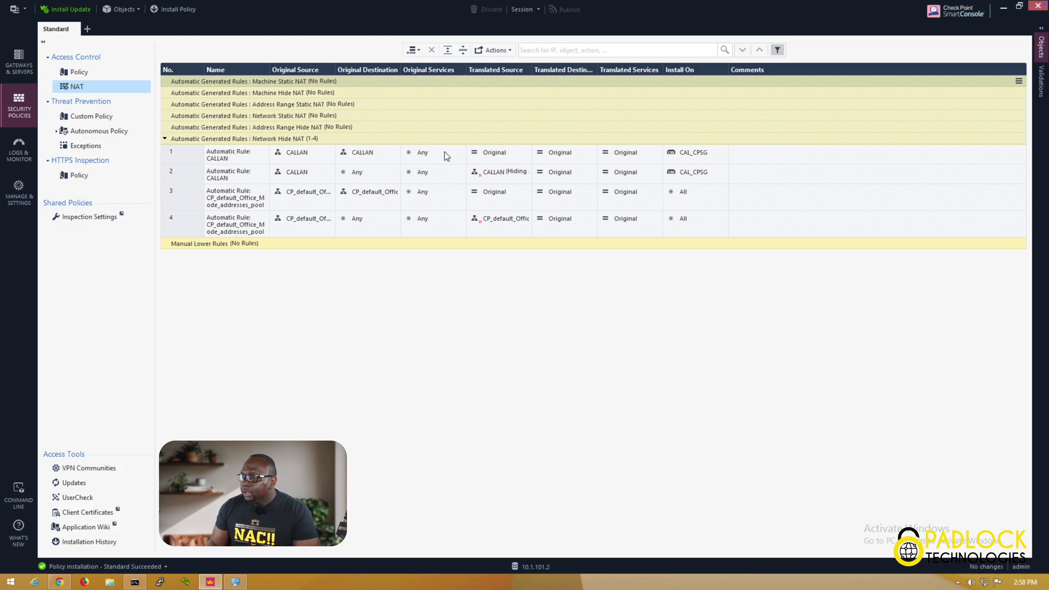
mouse_move(298, 176)
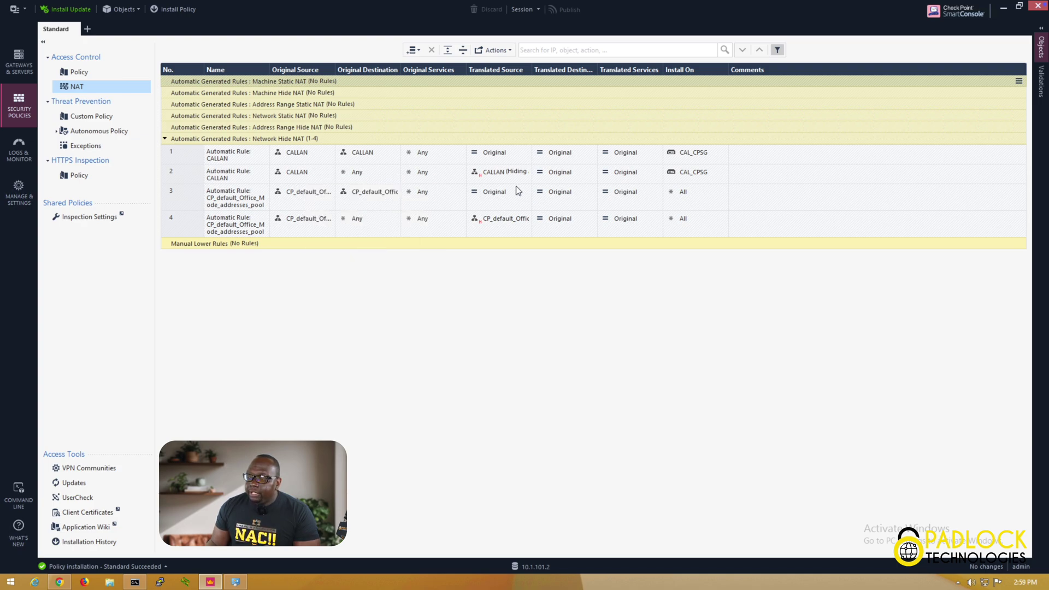
mouse_move(519, 181)
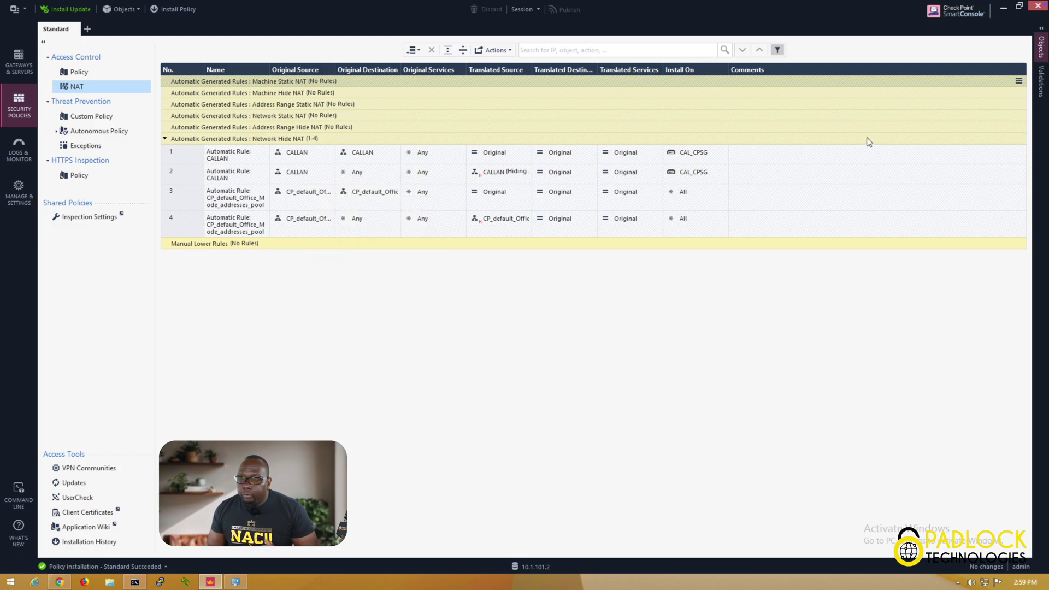
Edit the CALLAN network from Network Objects > Networks and view its NAT tab
left_click(1042, 38)
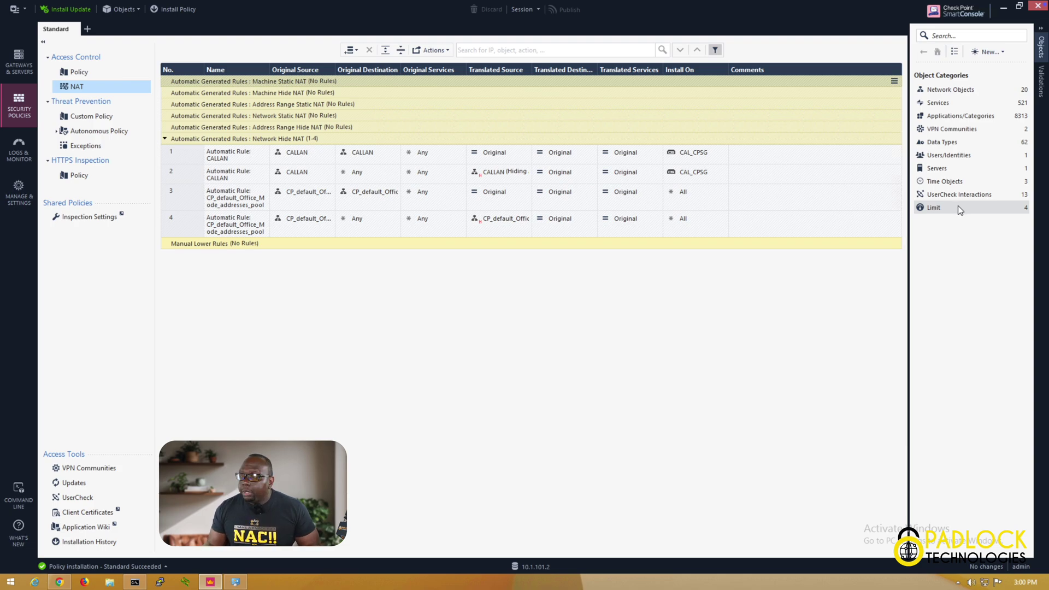
left_click(958, 91)
left_click(951, 103)
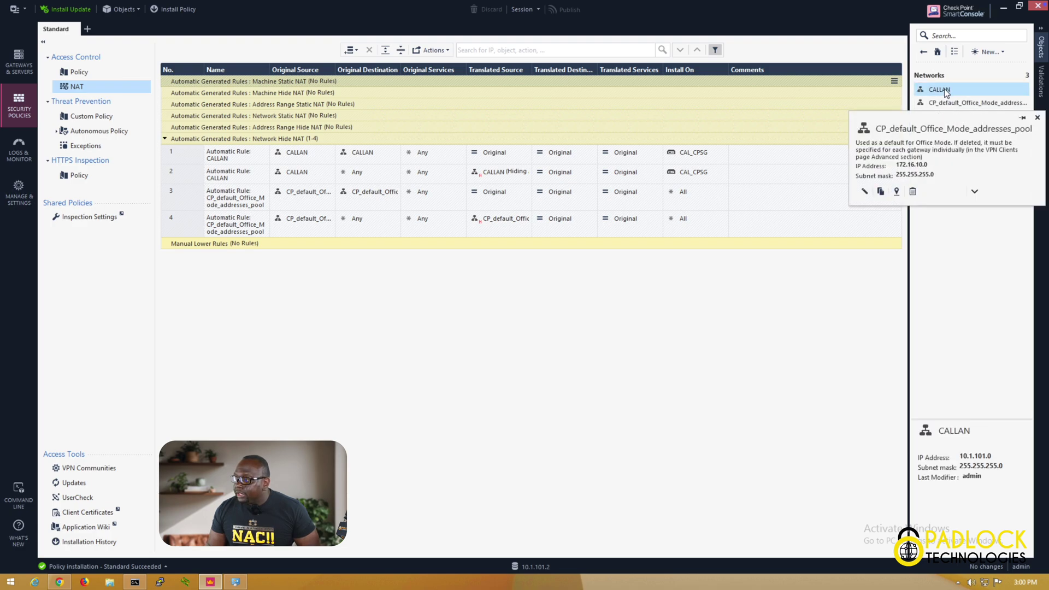
mouse_move(947, 92)
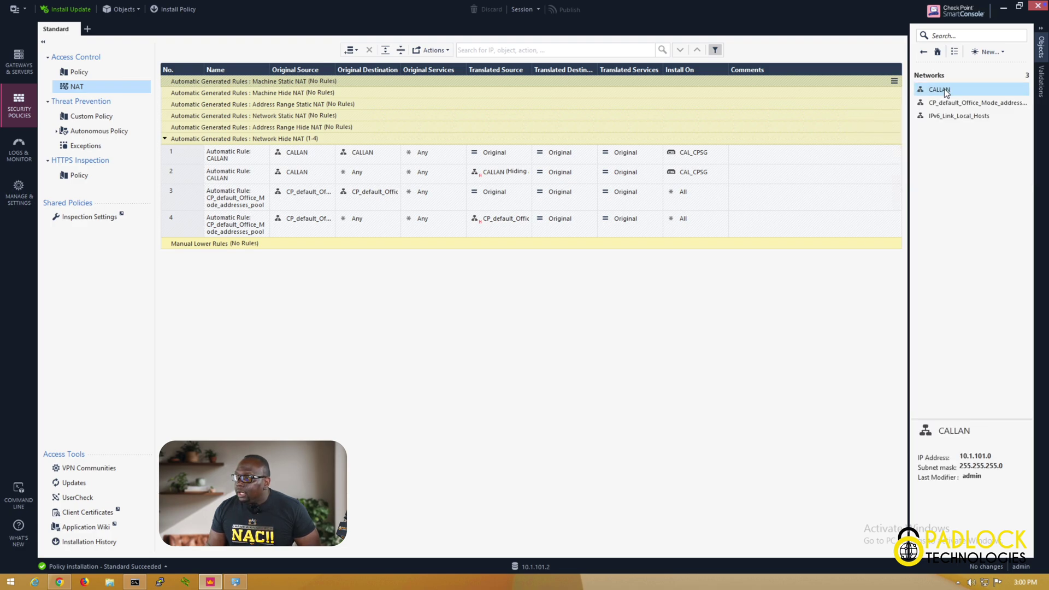
right_click(946, 92)
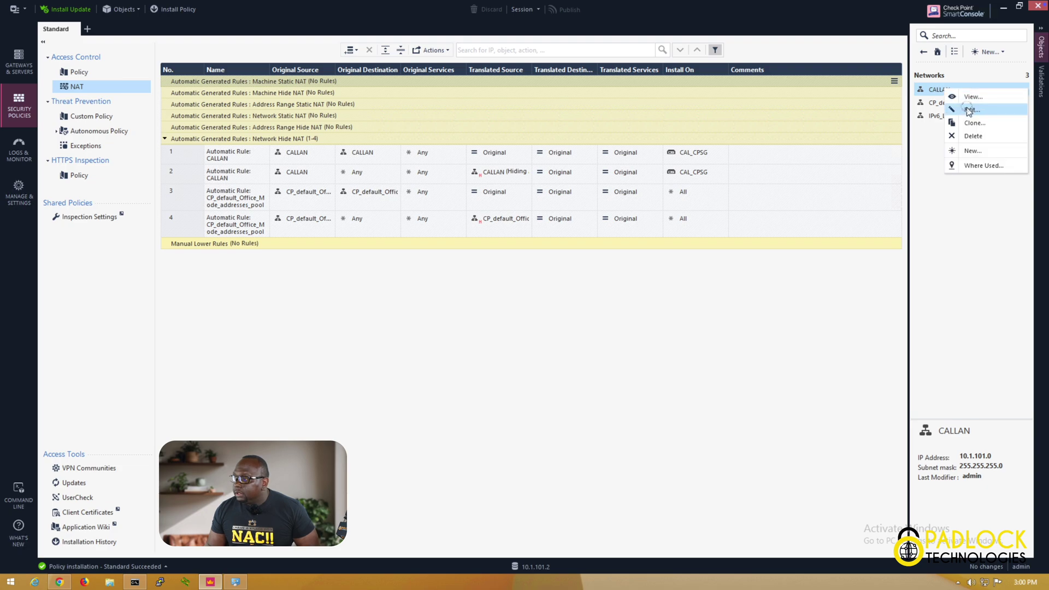
left_click(967, 107)
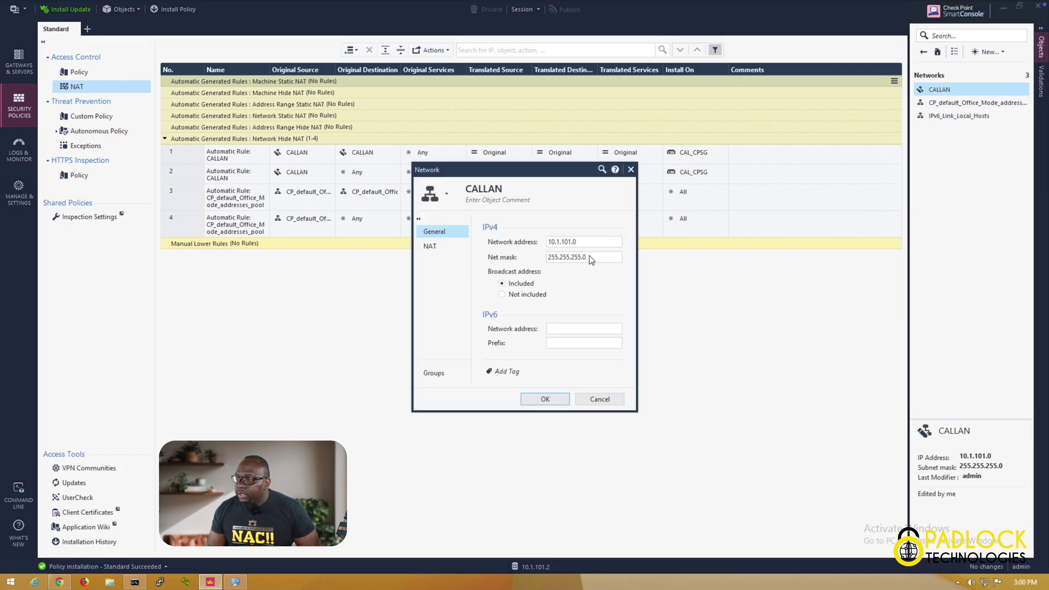
left_click(441, 245)
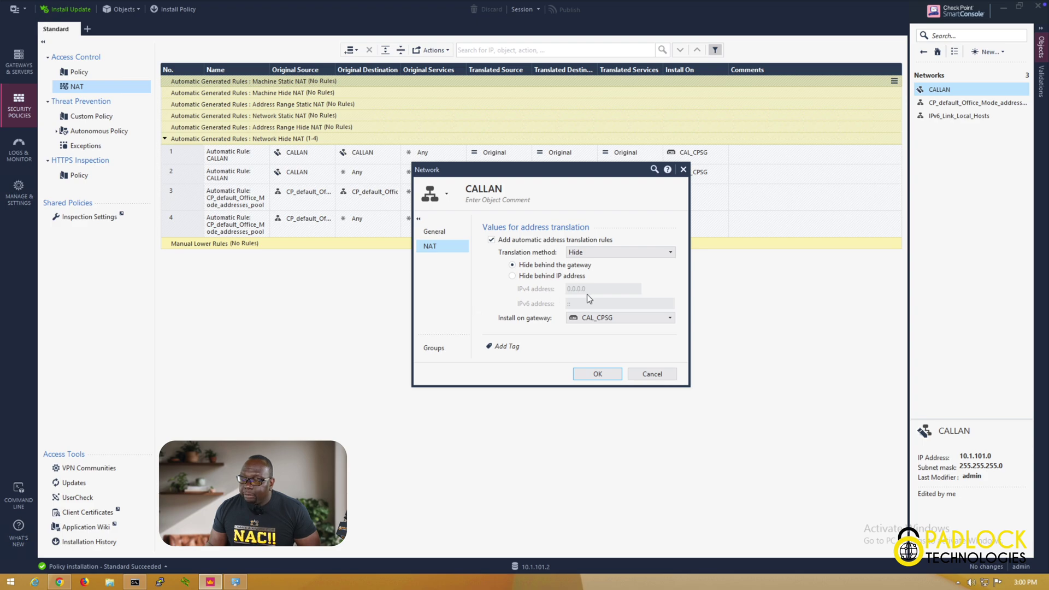
Review CALLAN's translation method and install-on gateway lists, keeping Hide and CAL_CPSG
left_click(621, 252)
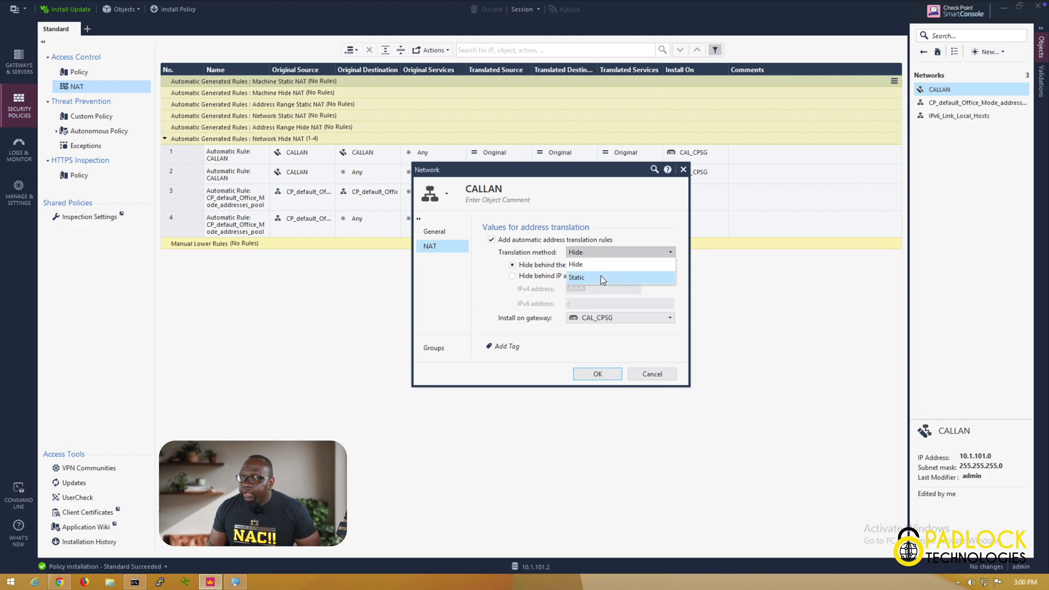
left_click(628, 236)
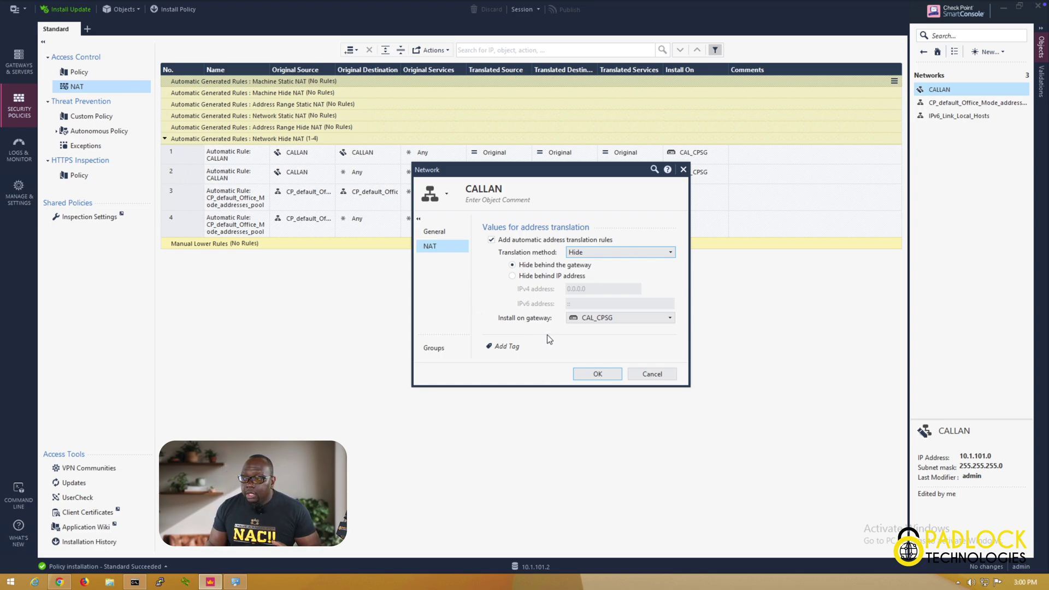
left_click(621, 320)
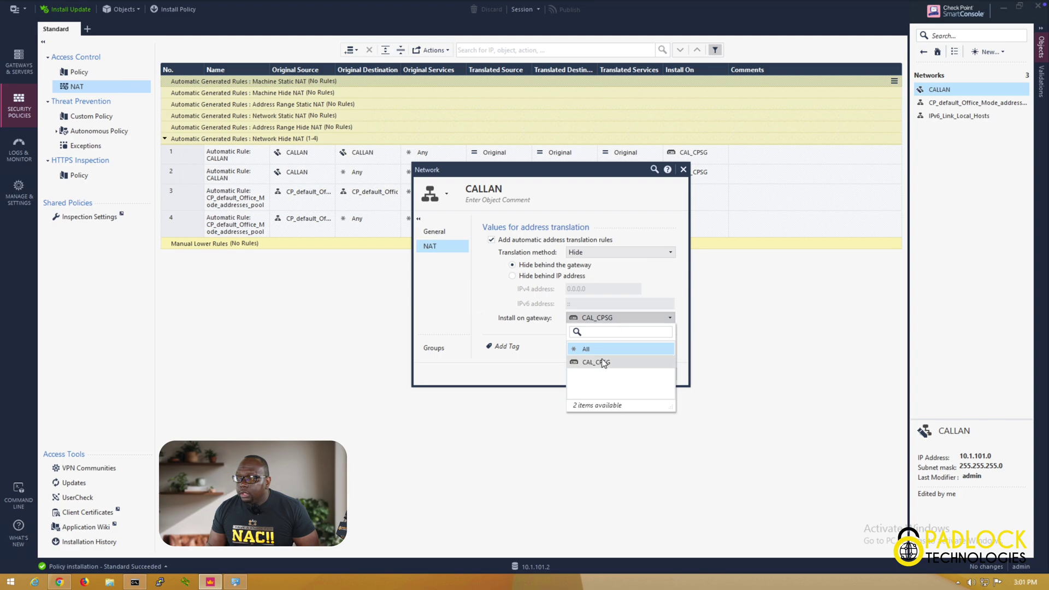
mouse_move(603, 364)
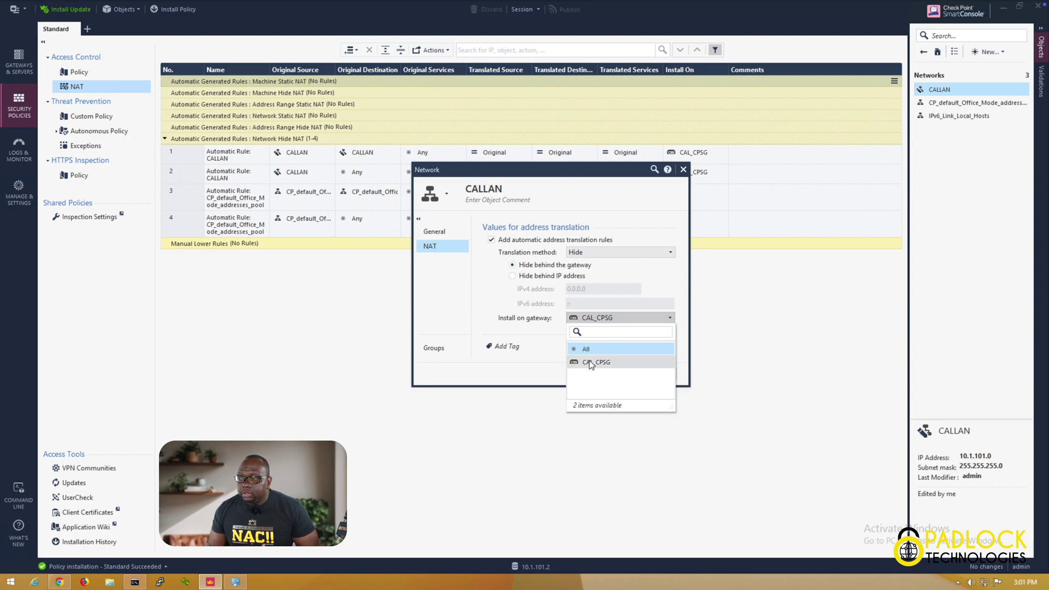
left_click(530, 334)
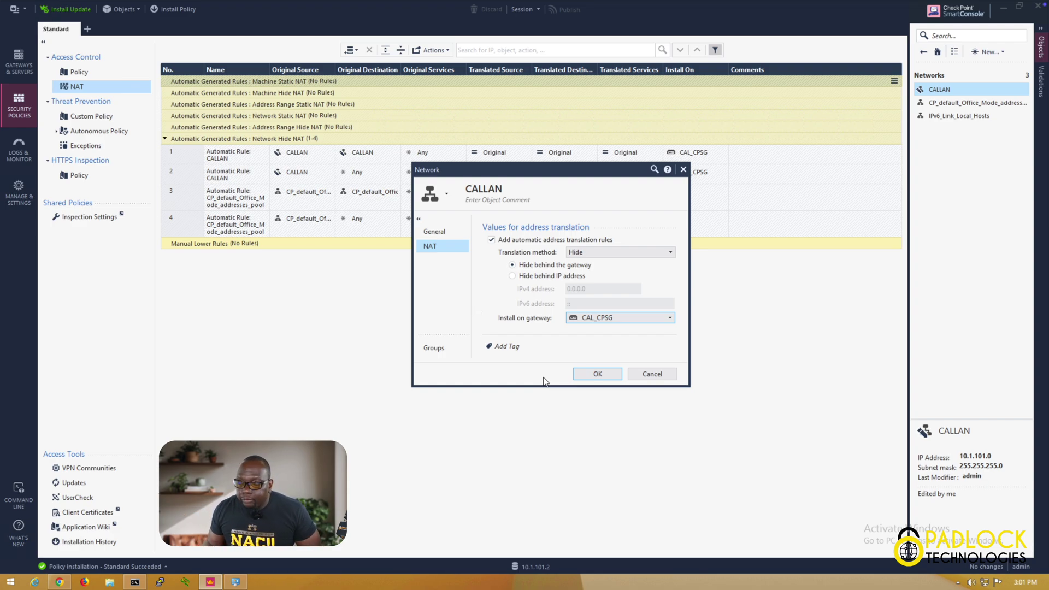
Close CALLAN without saving, collapse the objects panel, and switch to the Gaia login in Chrome
left_click(662, 374)
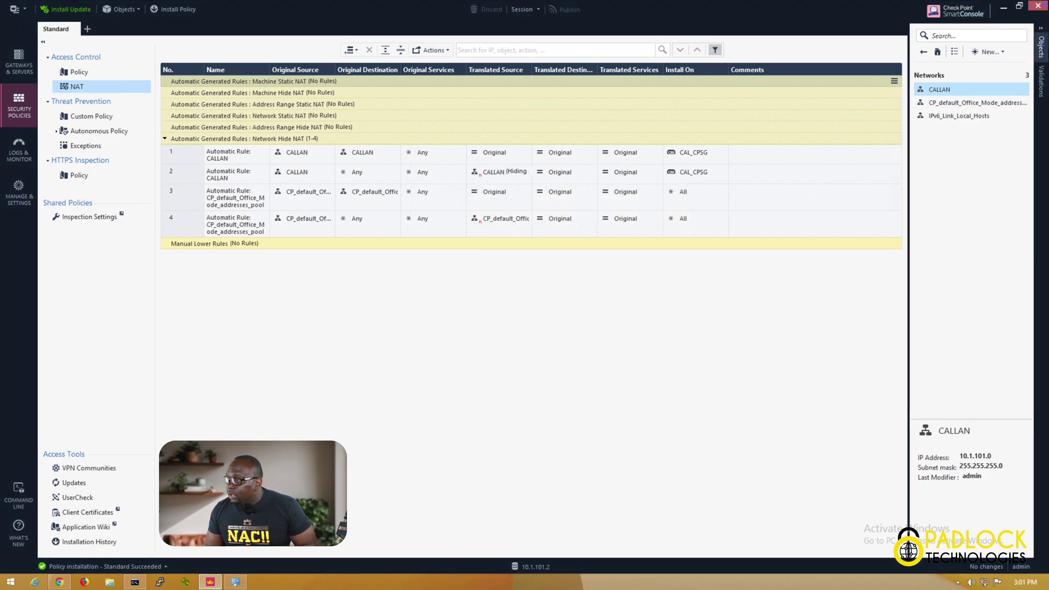
left_click(1041, 29)
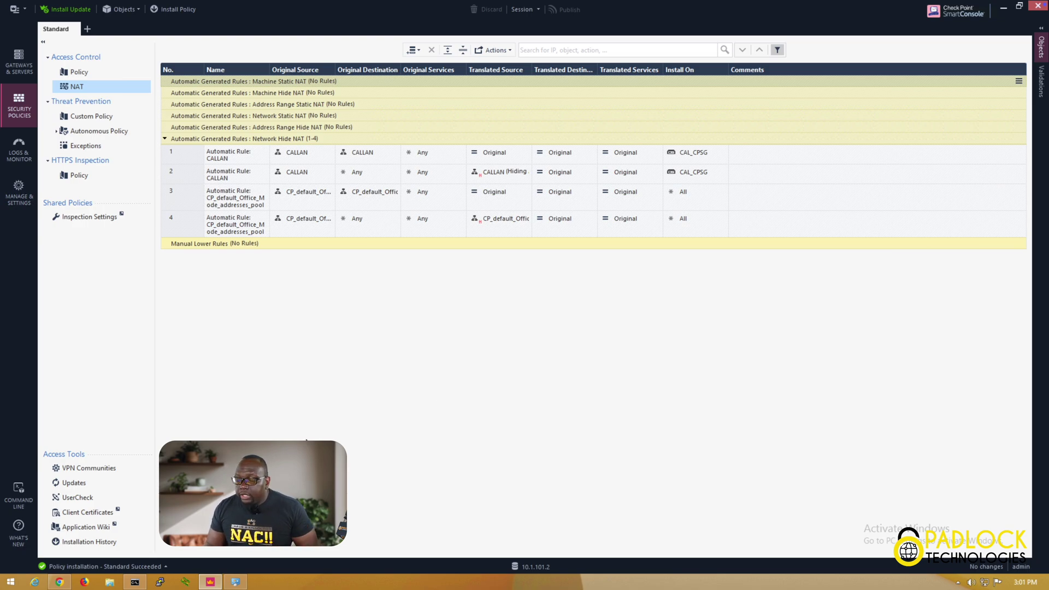
left_click(59, 582)
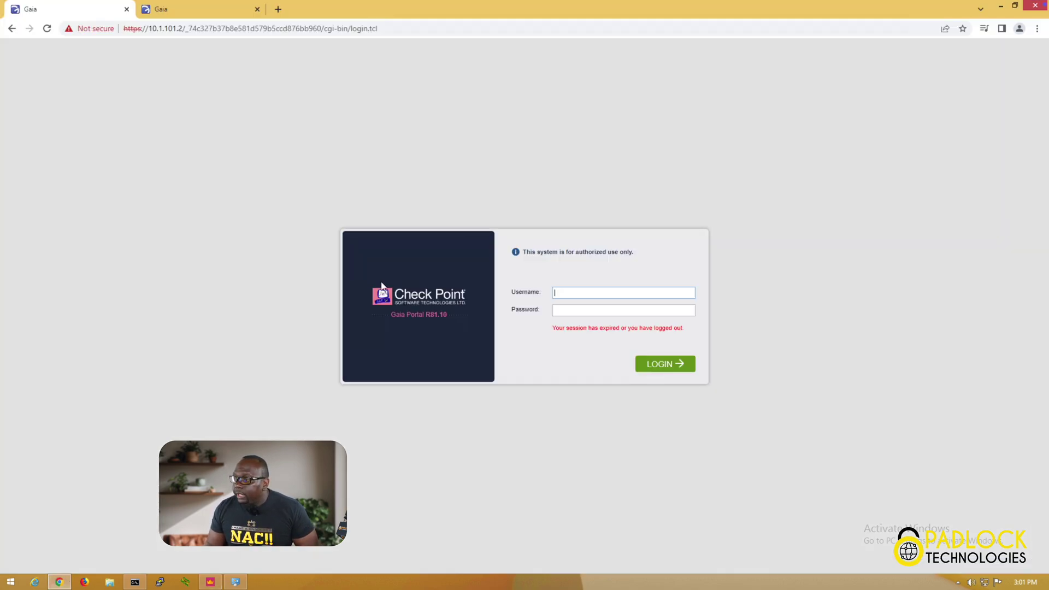
left_click(278, 9)
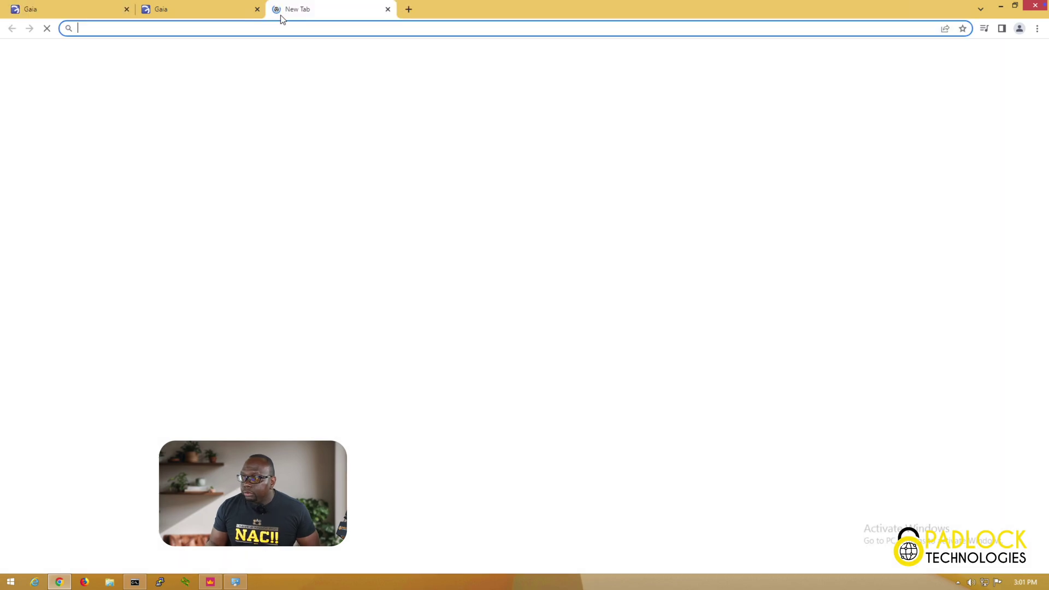
type("eee")
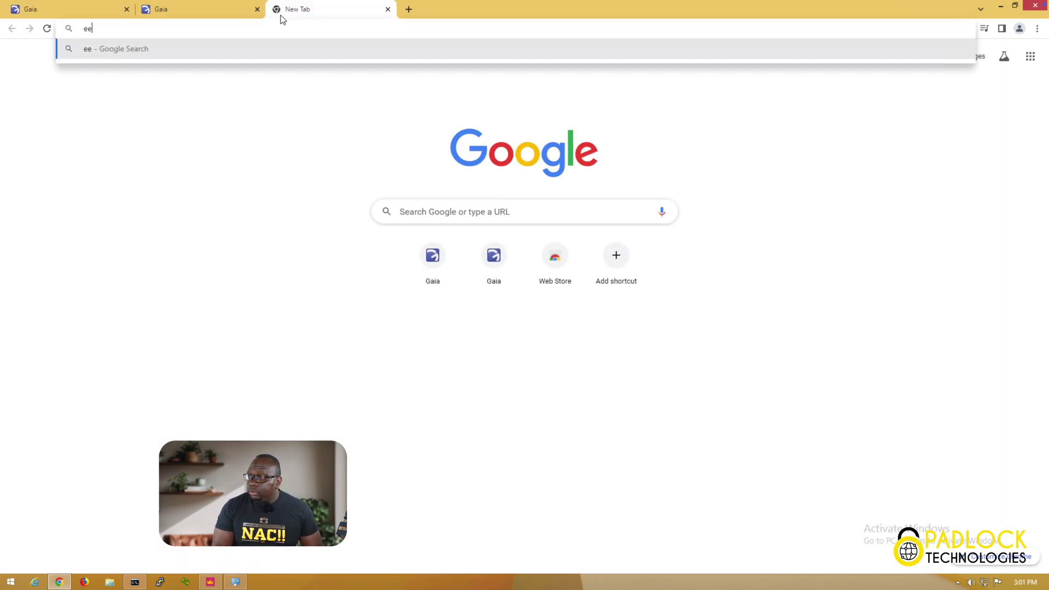
key("BackSpace")
key("BackSpace")
key("BackSpace")
type("wwww")
key("BackSpace")
type(".lyou")
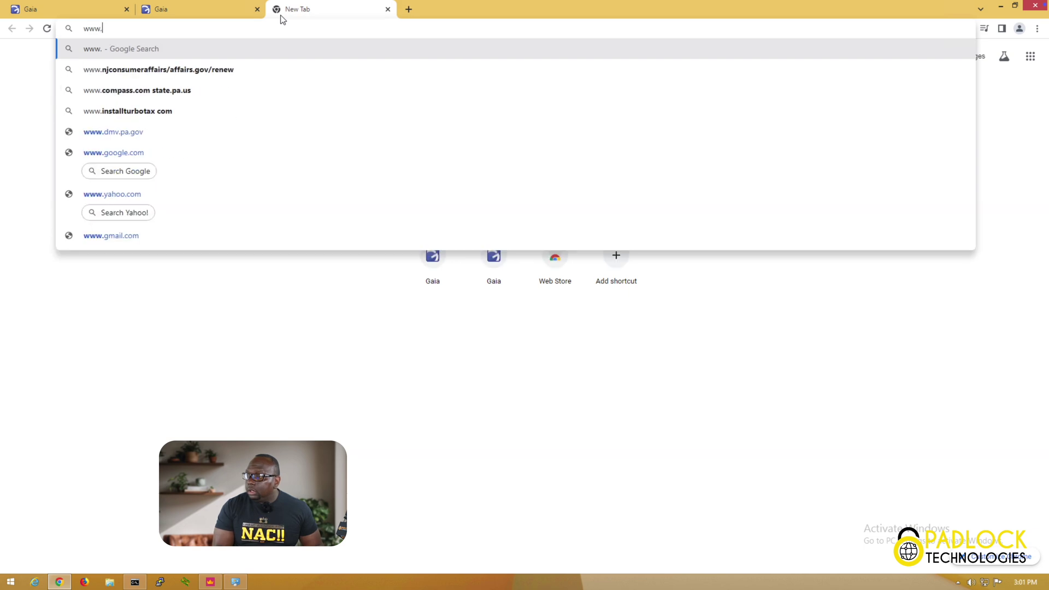
key("BackSpace")
key("BackSpace")
key("BackSpace")
key("BackSpace")
type("you")
key("Return")
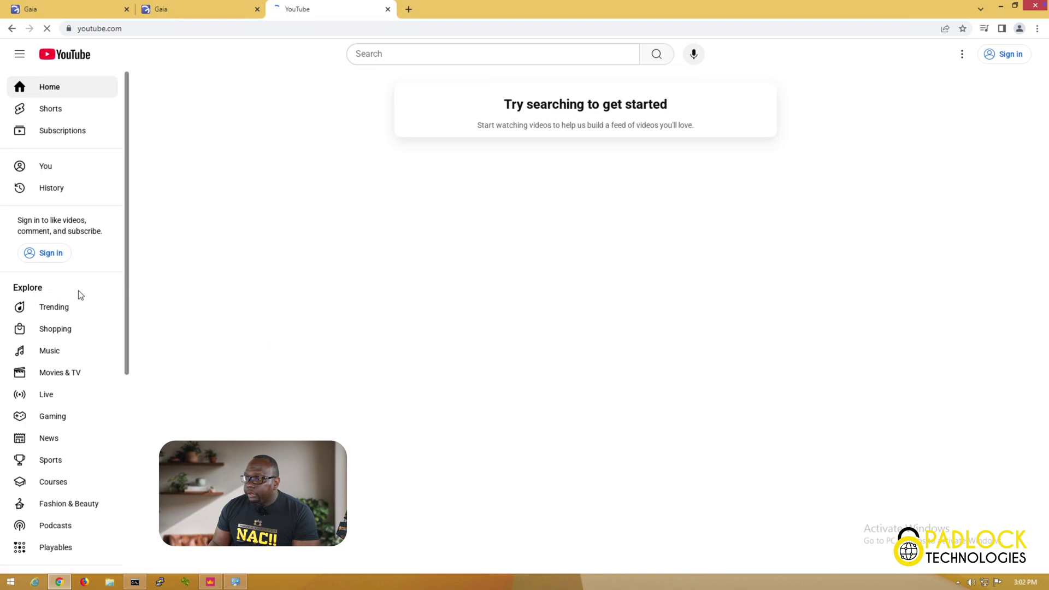
left_click(67, 319)
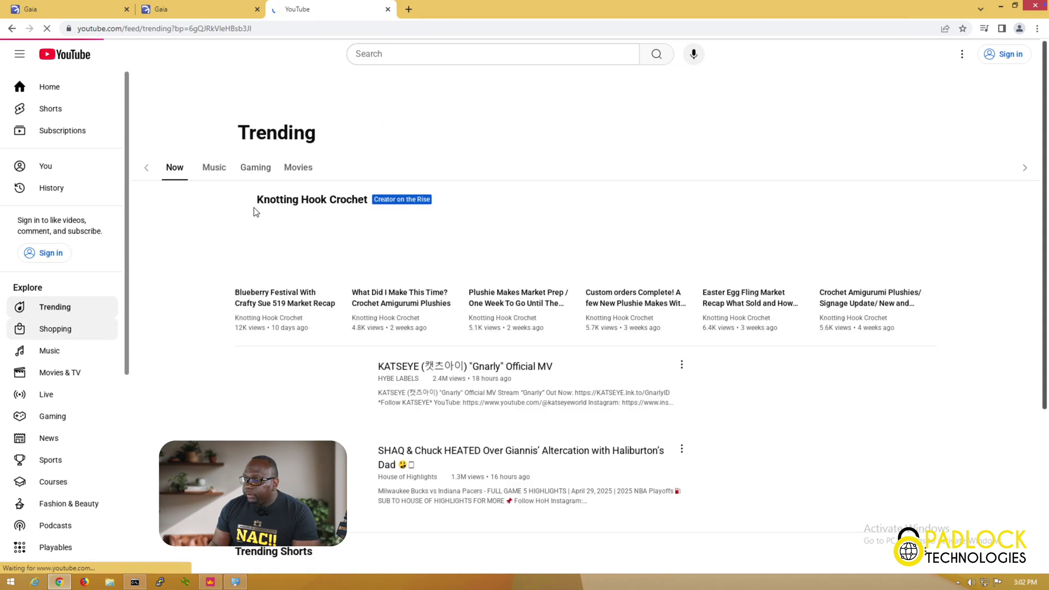
left_click(388, 9)
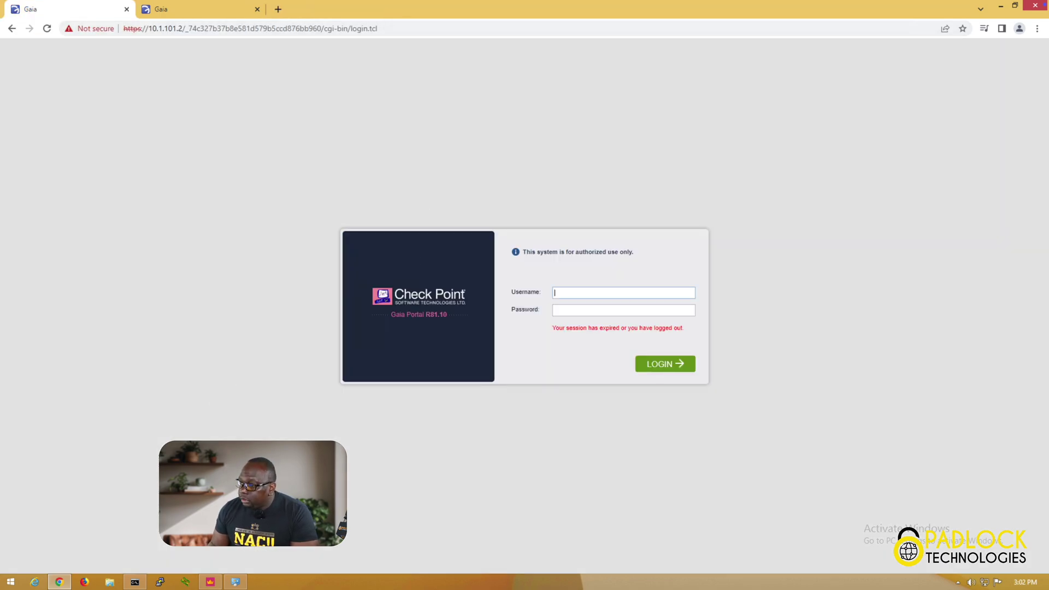
Return to SmartConsole and show the Logs & Monitor view for the last 24 hours
left_click(210, 582)
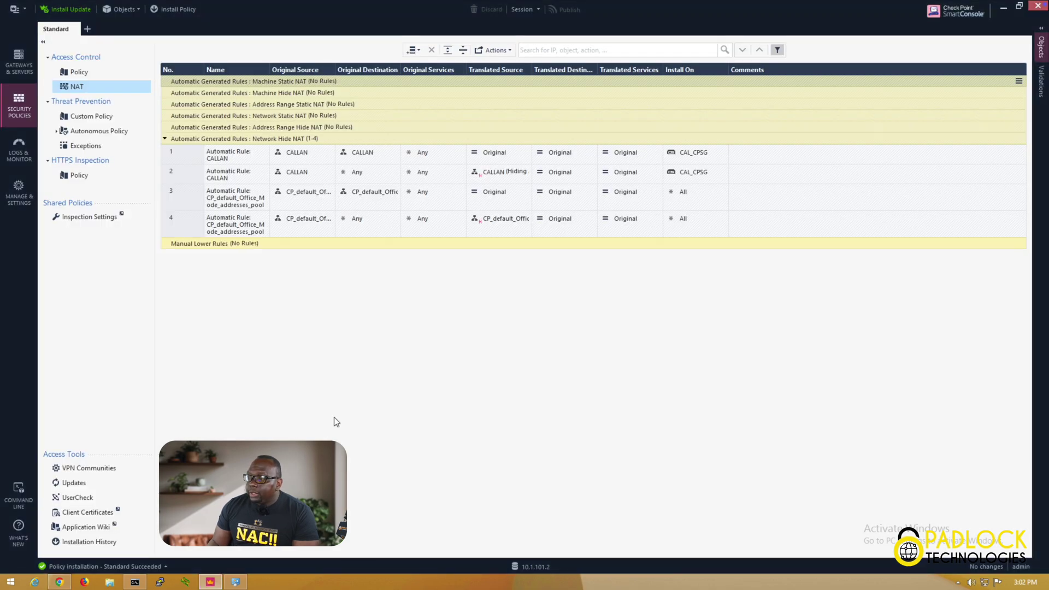
left_click(20, 152)
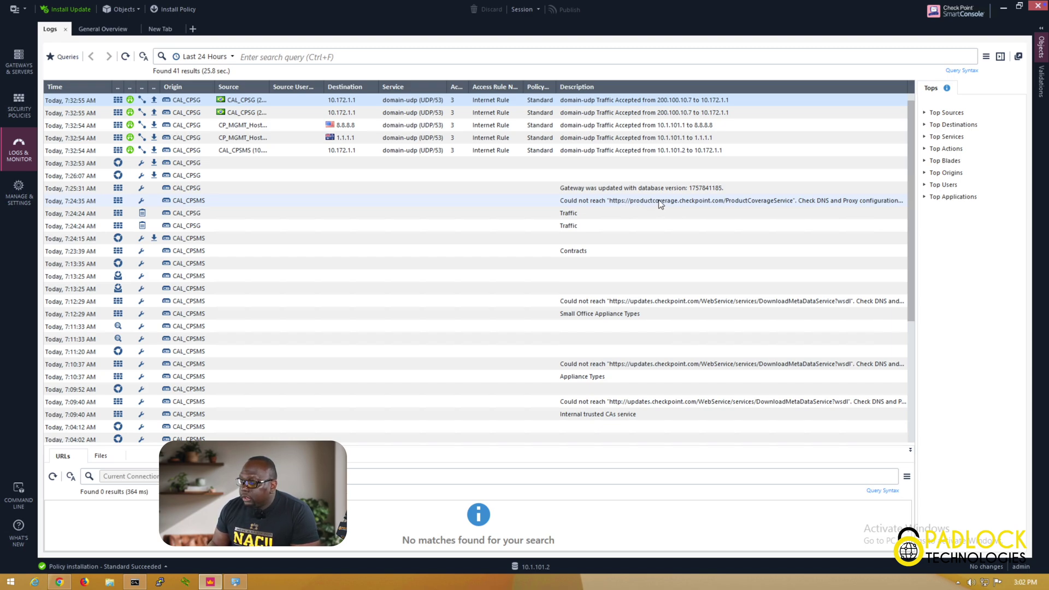
Widen the Source column and open Log Details for the domain-udp log to 1.1.1.1
scroll(826, 236, "down", 4)
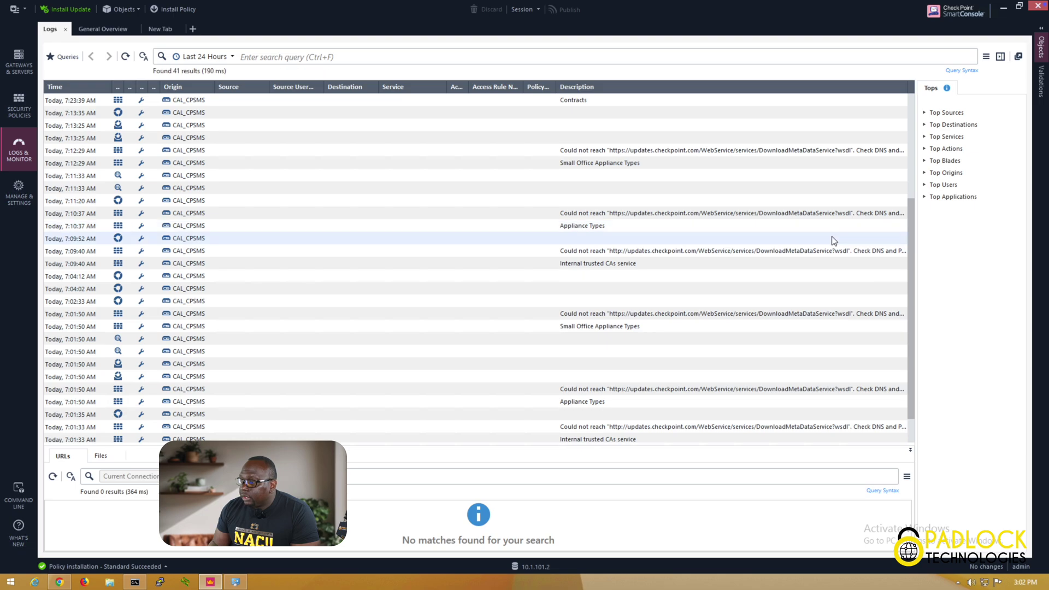
scroll(833, 241, "up", 3)
scroll(832, 236, "up", 1)
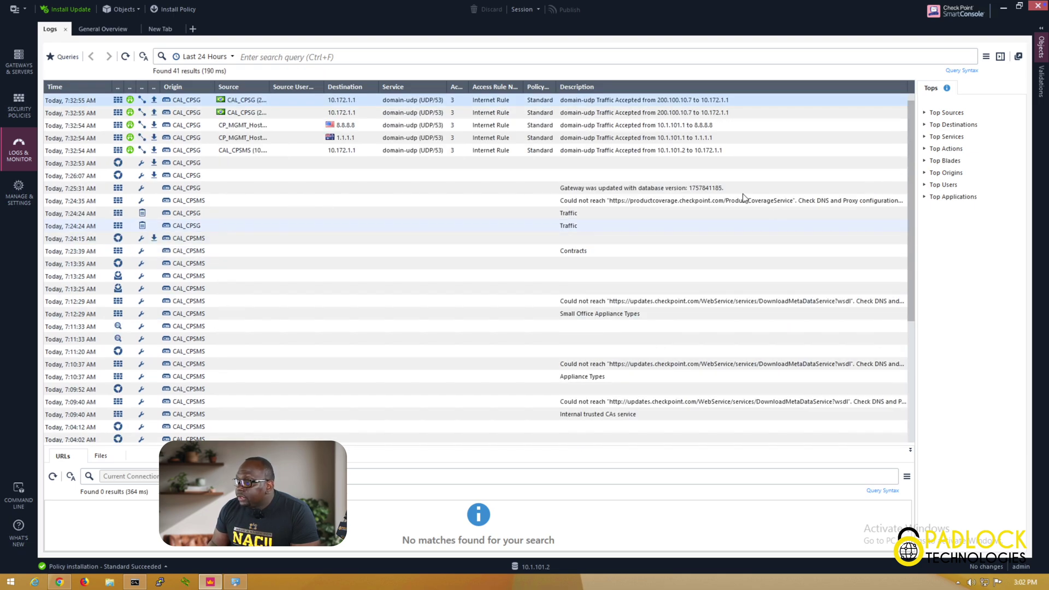
left_click(668, 140)
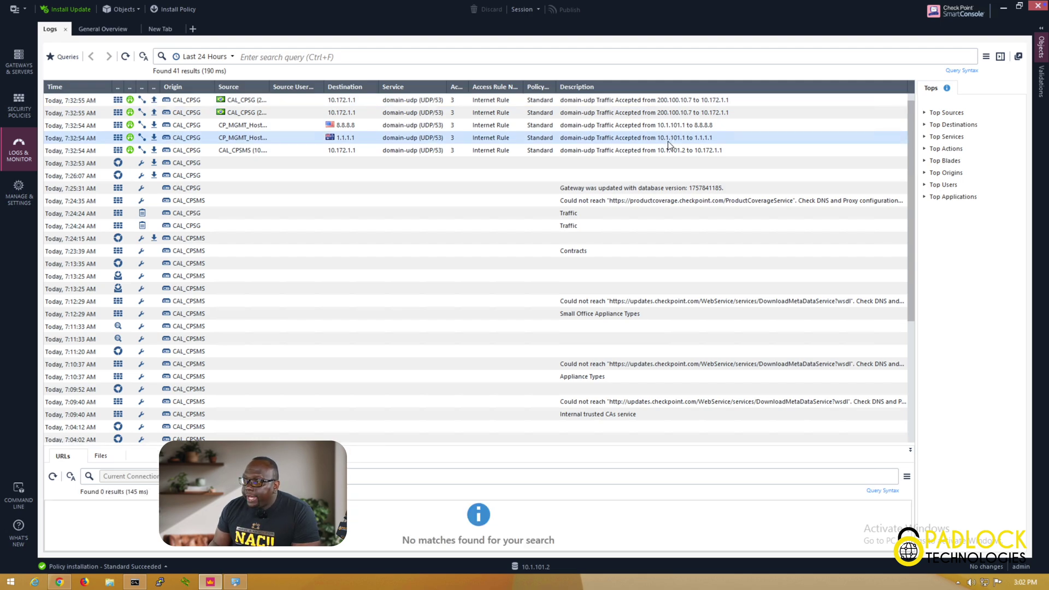
left_click_drag(269, 82, 314, 83)
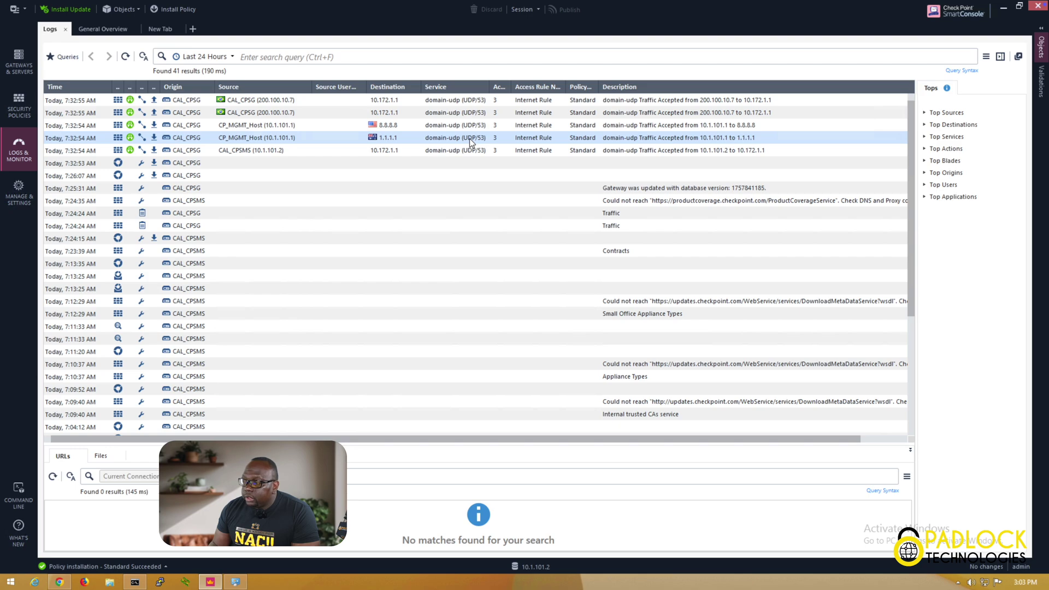
double_click(286, 141)
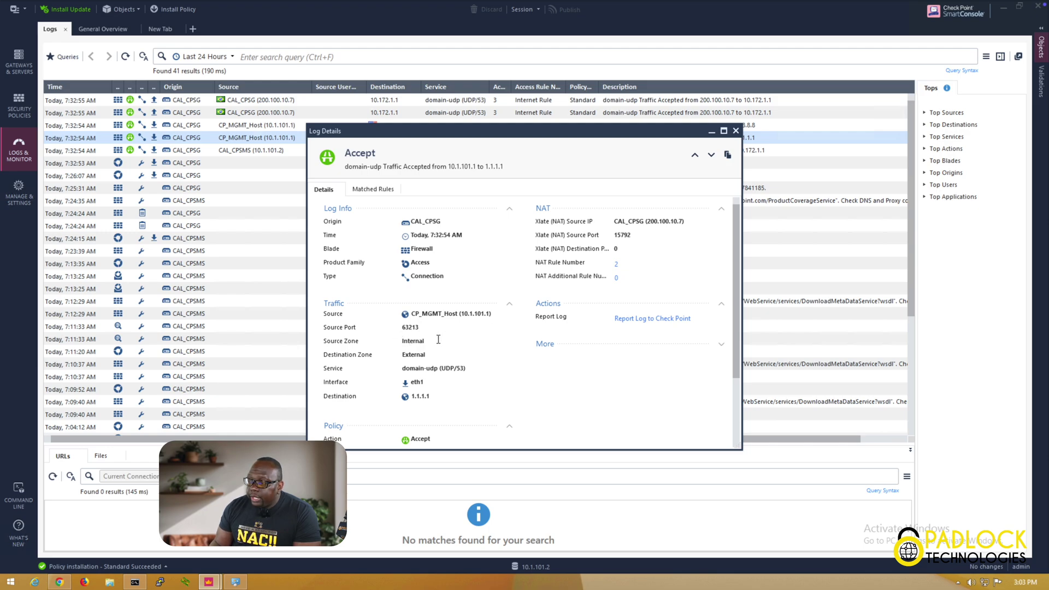
double_click(416, 340)
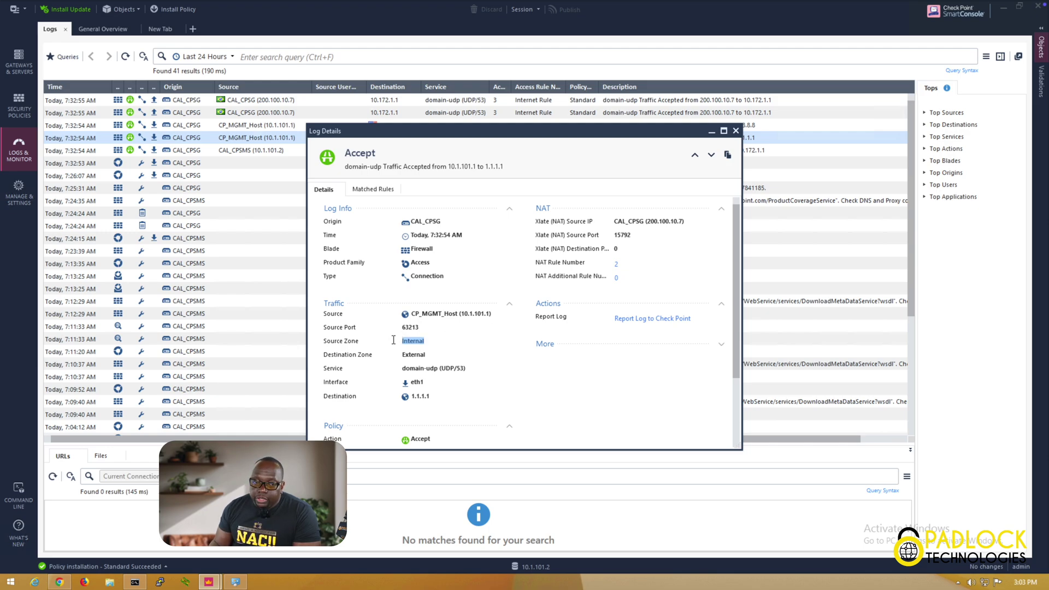
left_click(418, 344)
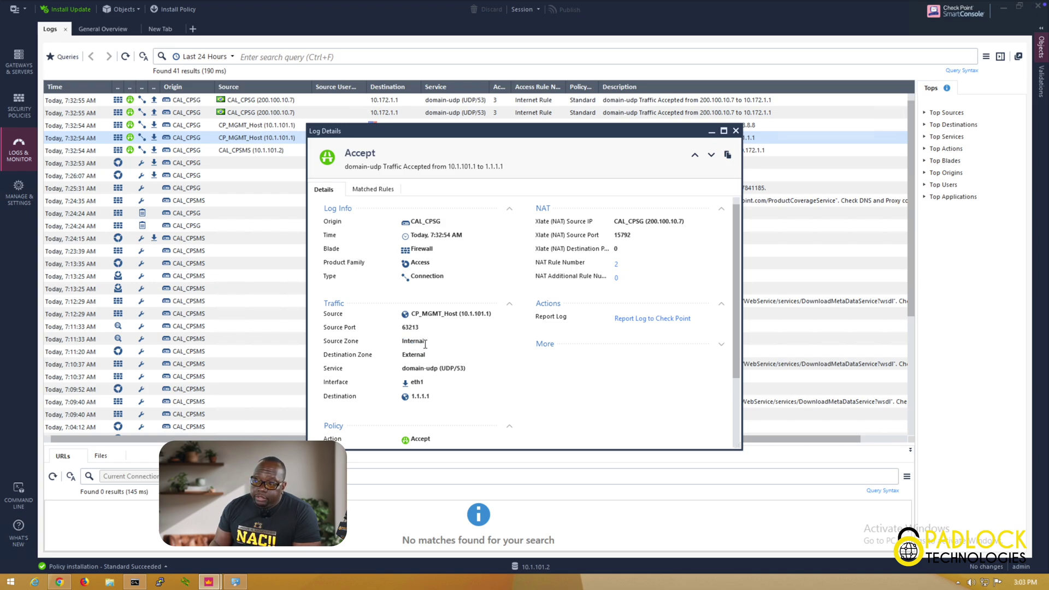
double_click(425, 355)
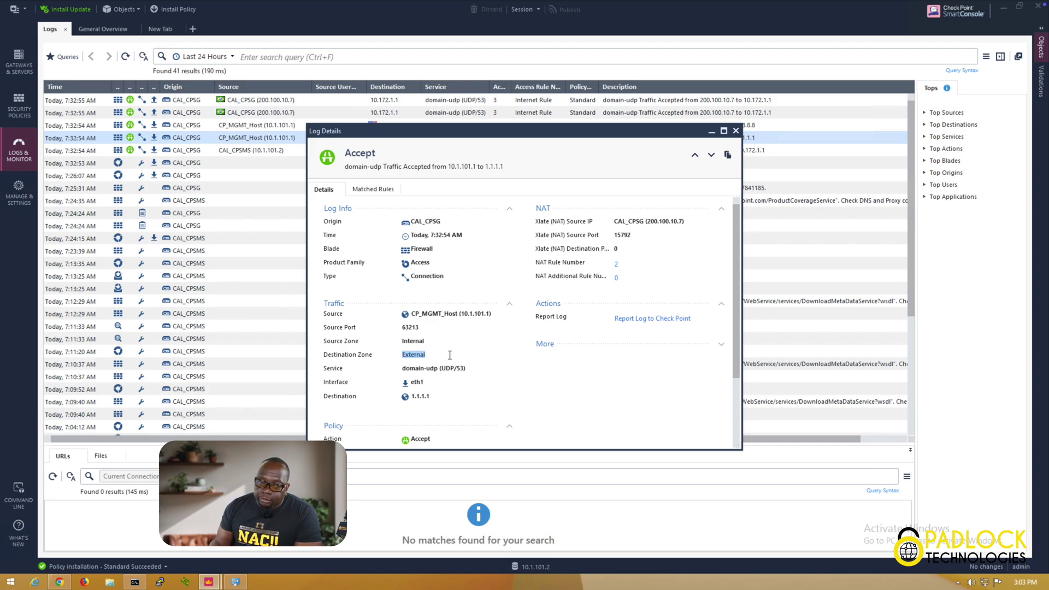
left_click_drag(468, 370, 403, 372)
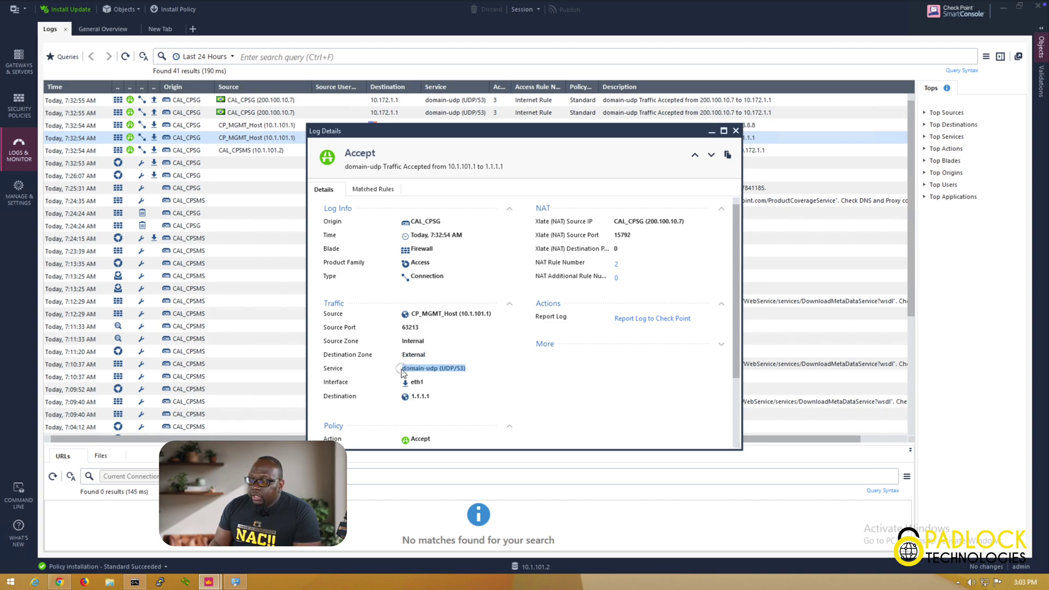
left_click_drag(441, 396, 396, 385)
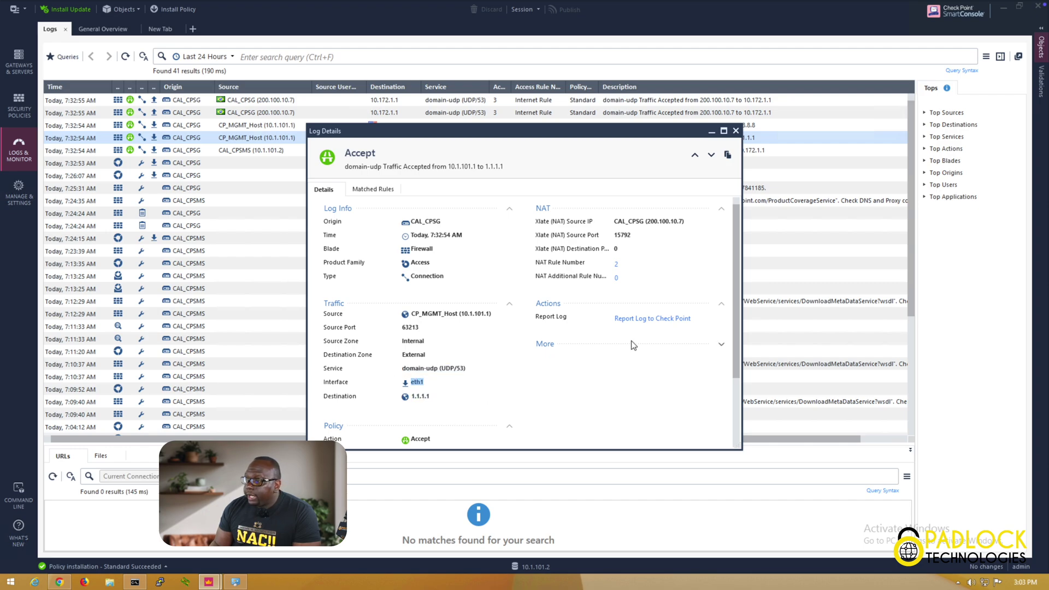
left_click(685, 222)
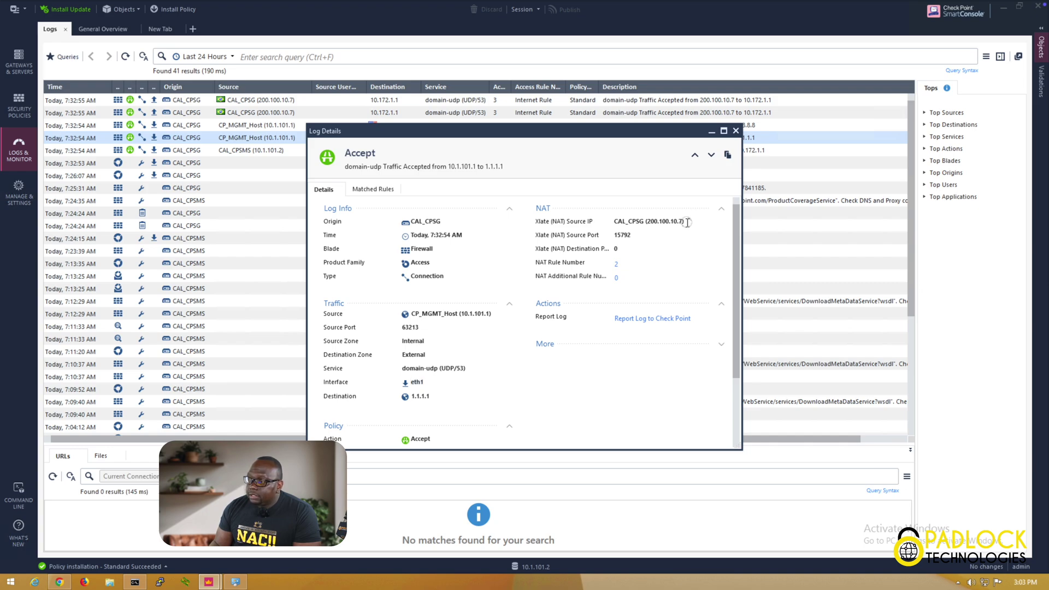
left_click_drag(685, 223, 612, 220)
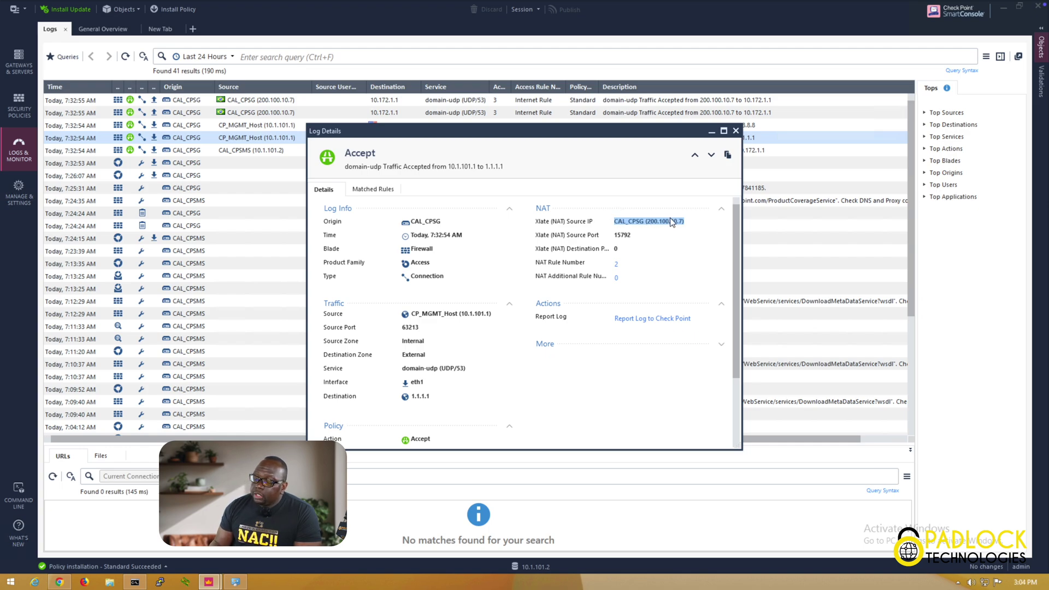
scroll(728, 253, "down", 1)
scroll(728, 252, "down", 3)
left_click_drag(431, 352, 391, 354)
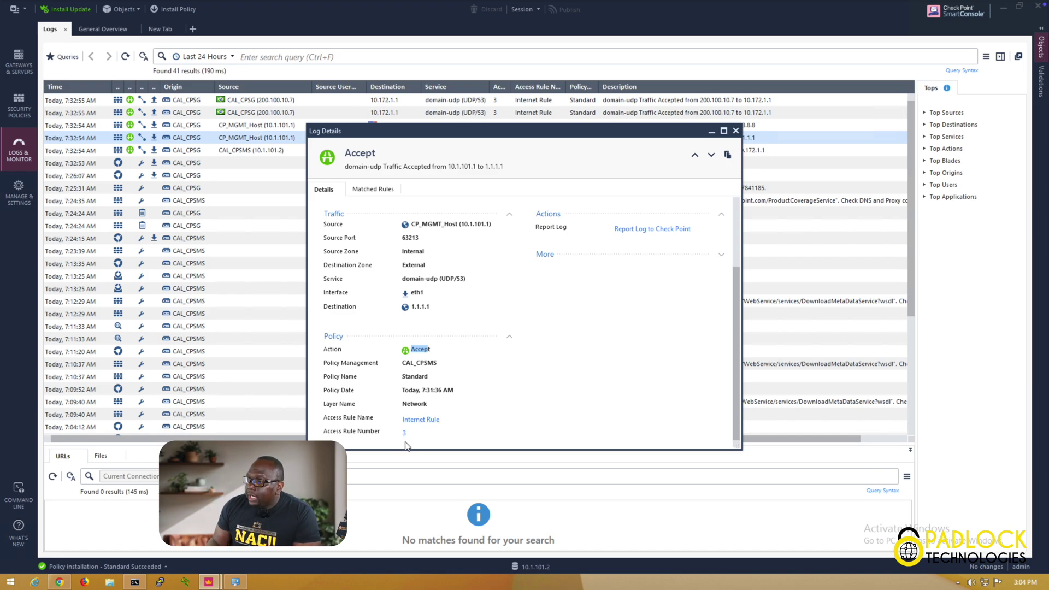
Close Log Details, filter logs to blade:Firewall via Top Blades, and select a dropped quic entry
left_click(735, 132)
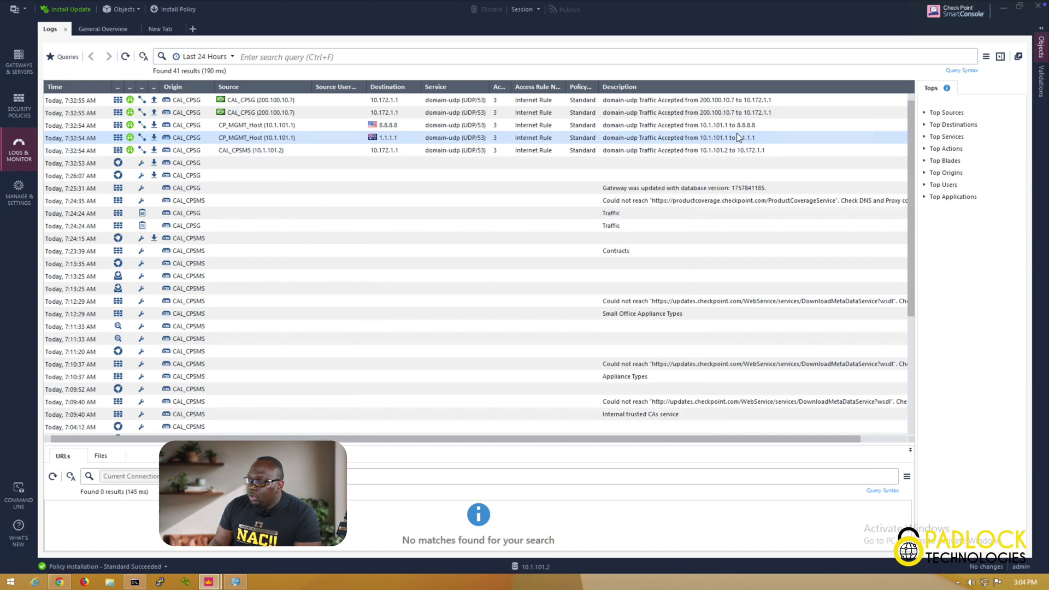
left_click(925, 161)
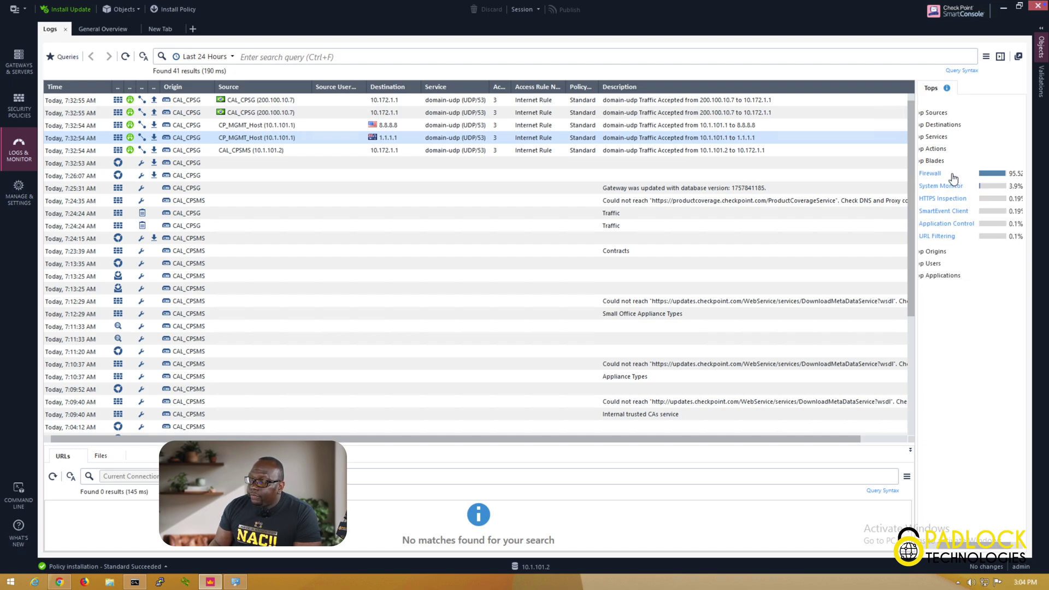
left_click(947, 174)
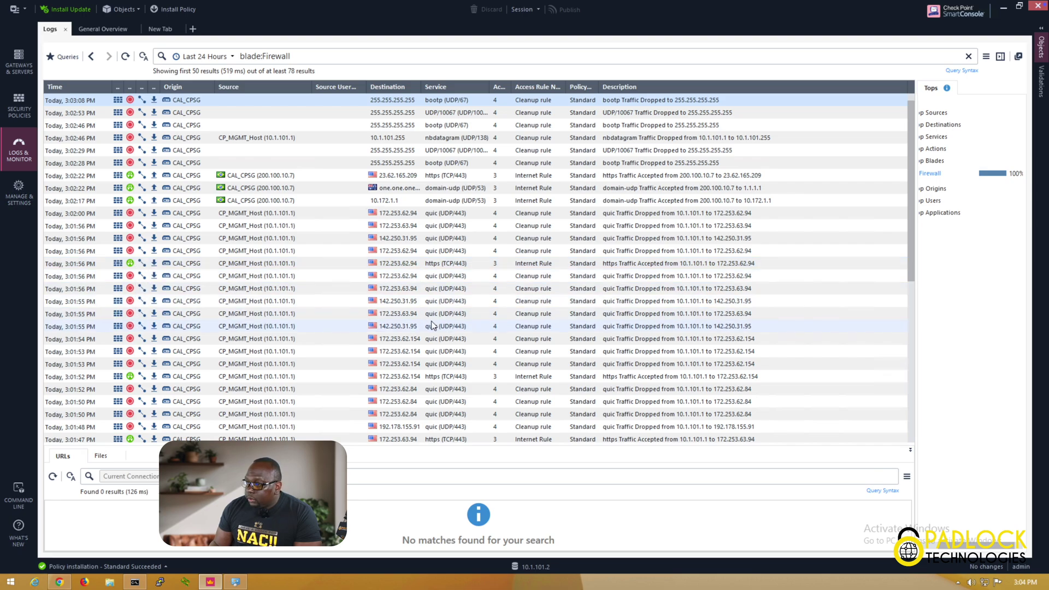
left_click(405, 290)
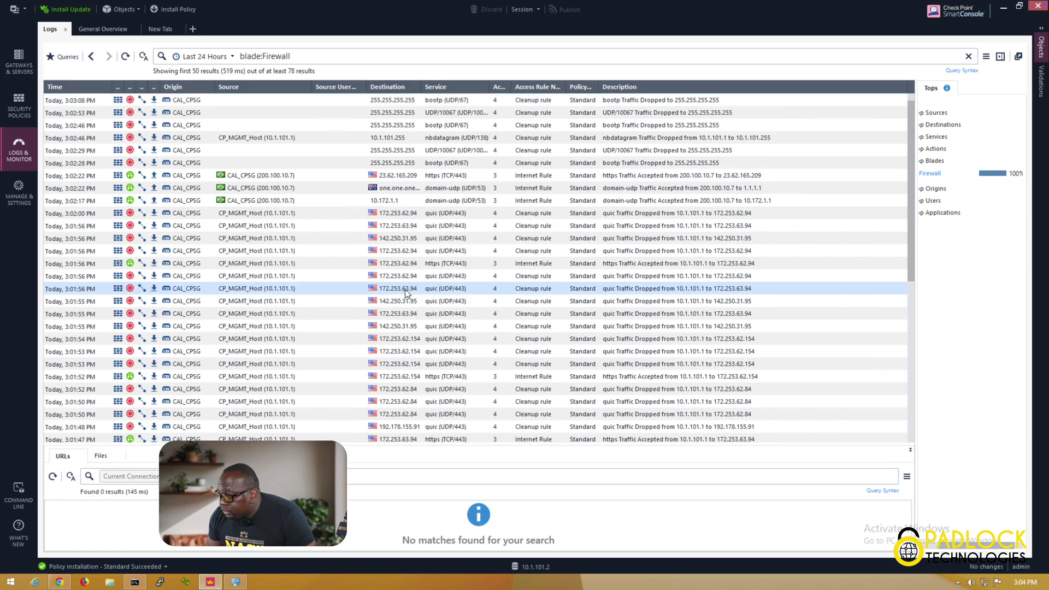
double_click(404, 292)
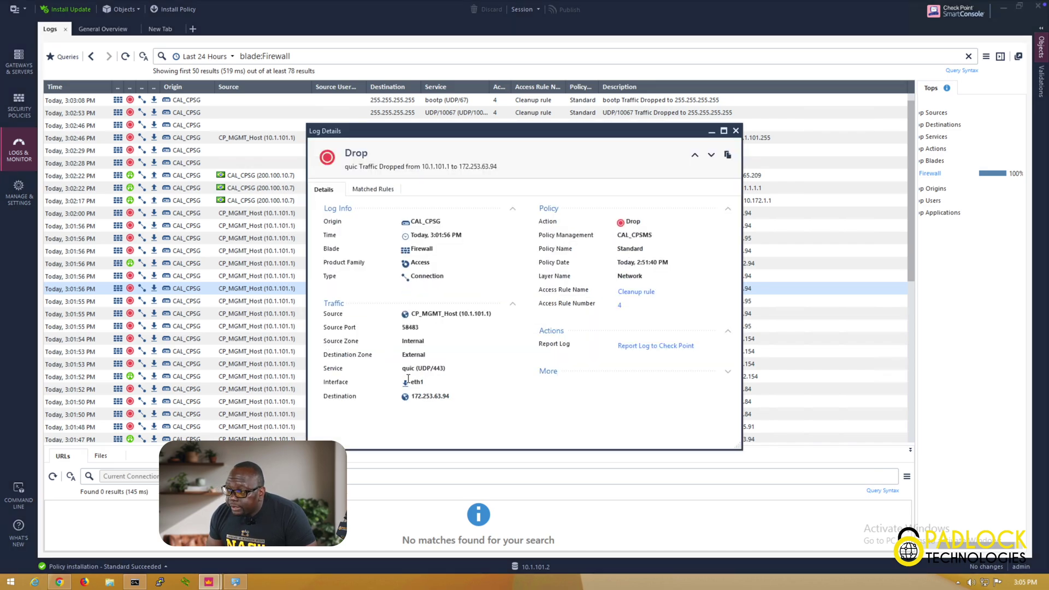
left_click_drag(451, 369, 402, 371)
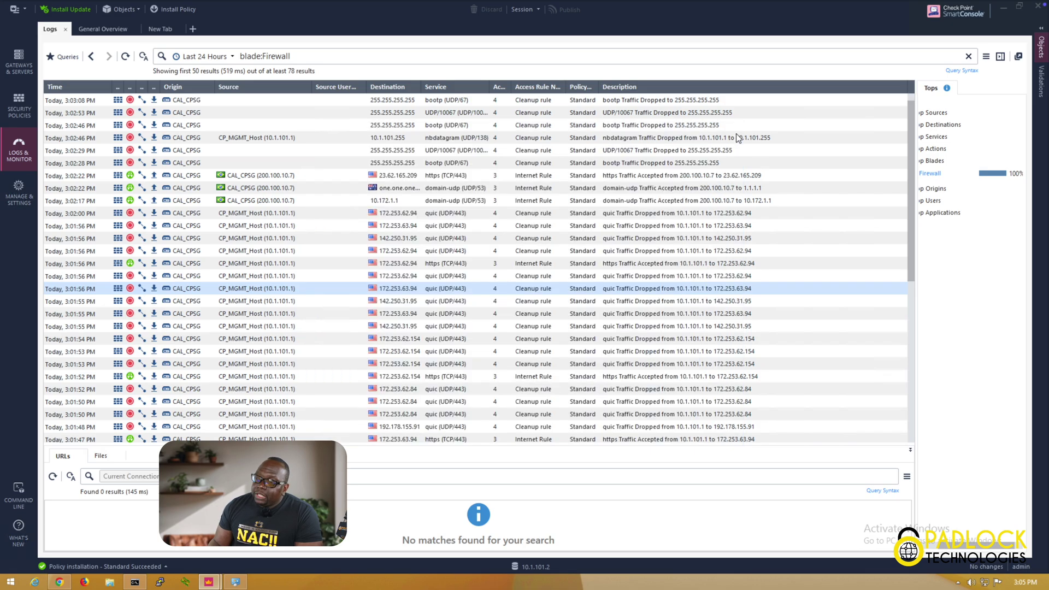
left_click(736, 131)
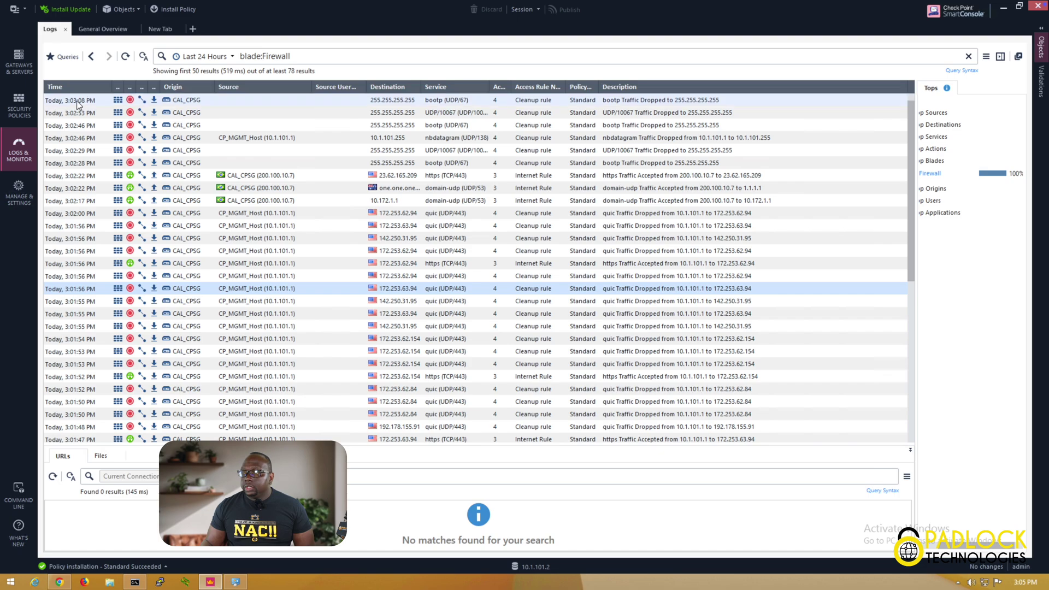
Add the quic service to the Internet Rule in the Access Control policy
left_click(22, 107)
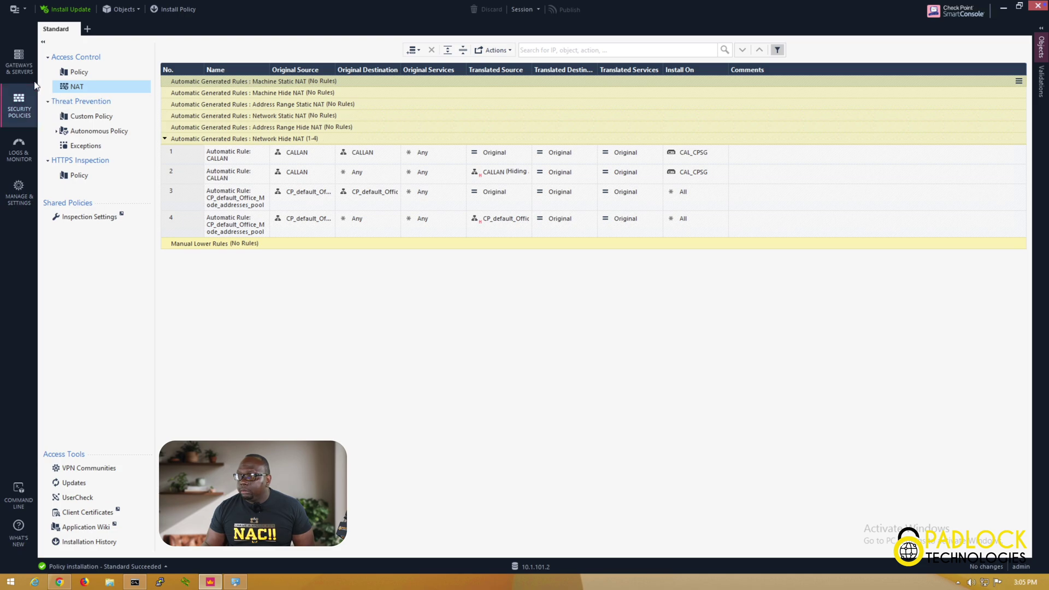
left_click(83, 73)
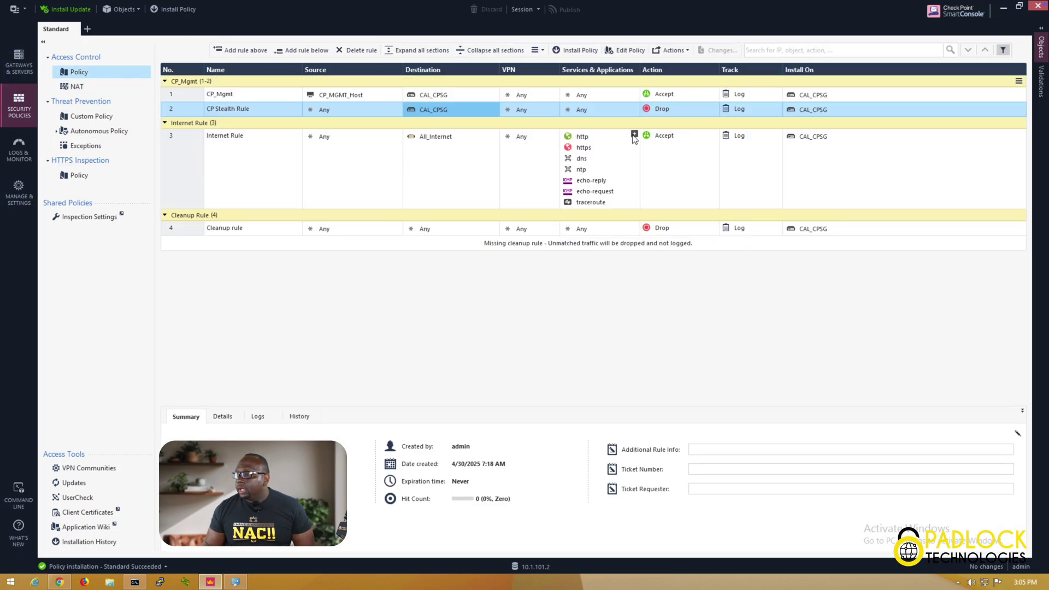
left_click(634, 135)
left_click(744, 148)
type("quic")
key("Return")
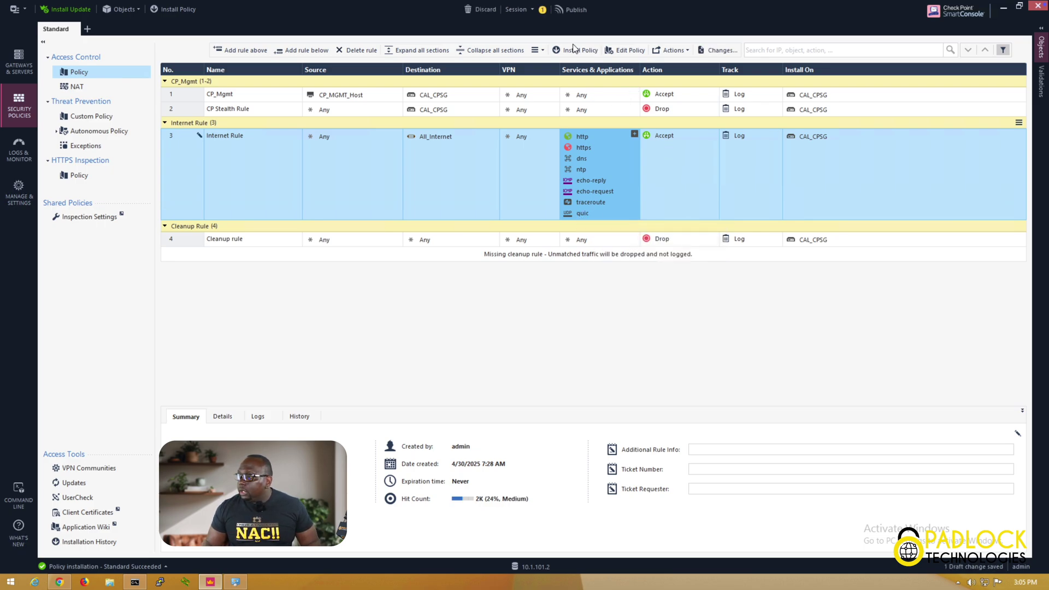
Publish the session and install the Standard policy on CAL_CPSG
left_click(571, 11)
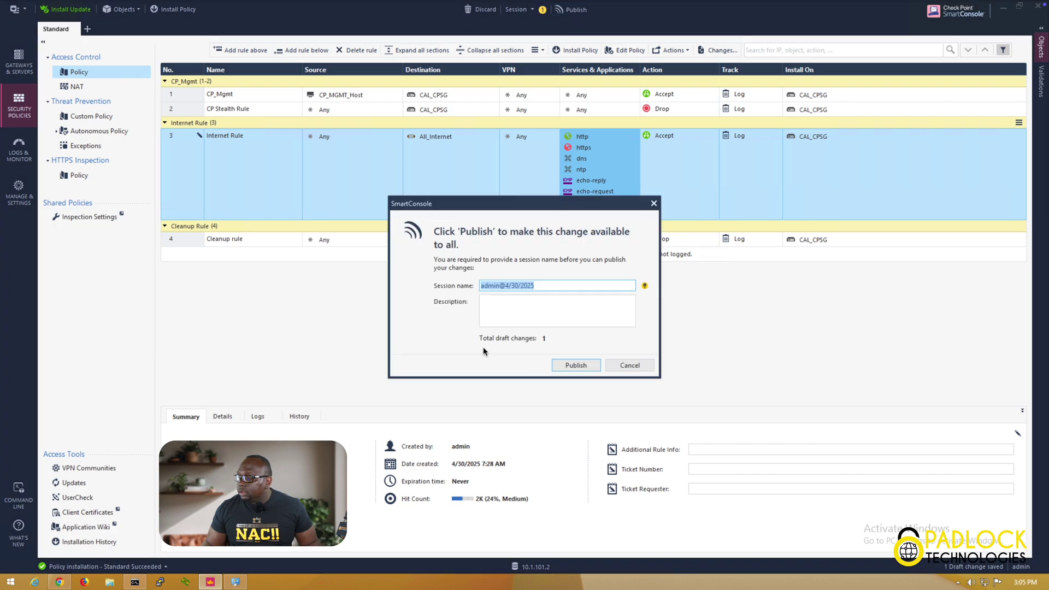
left_click(566, 370)
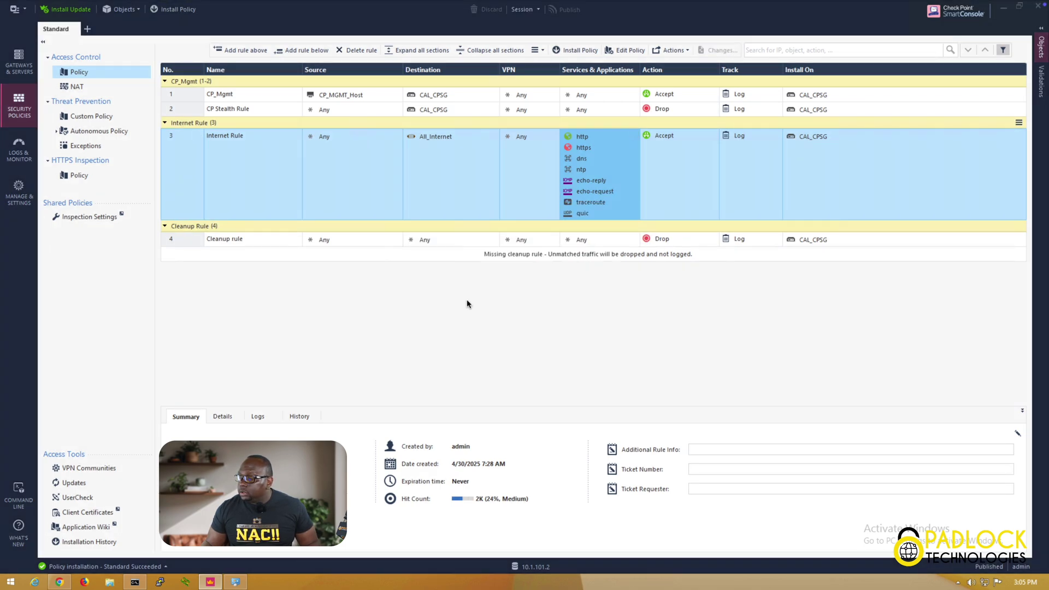
key("ctrl+shift+Return")
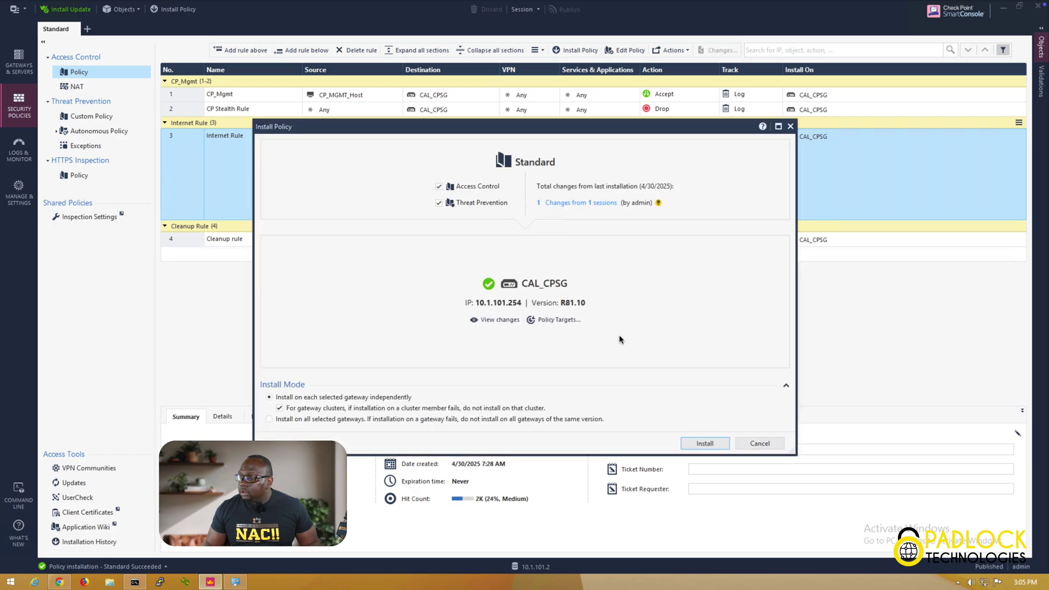
left_click(692, 446)
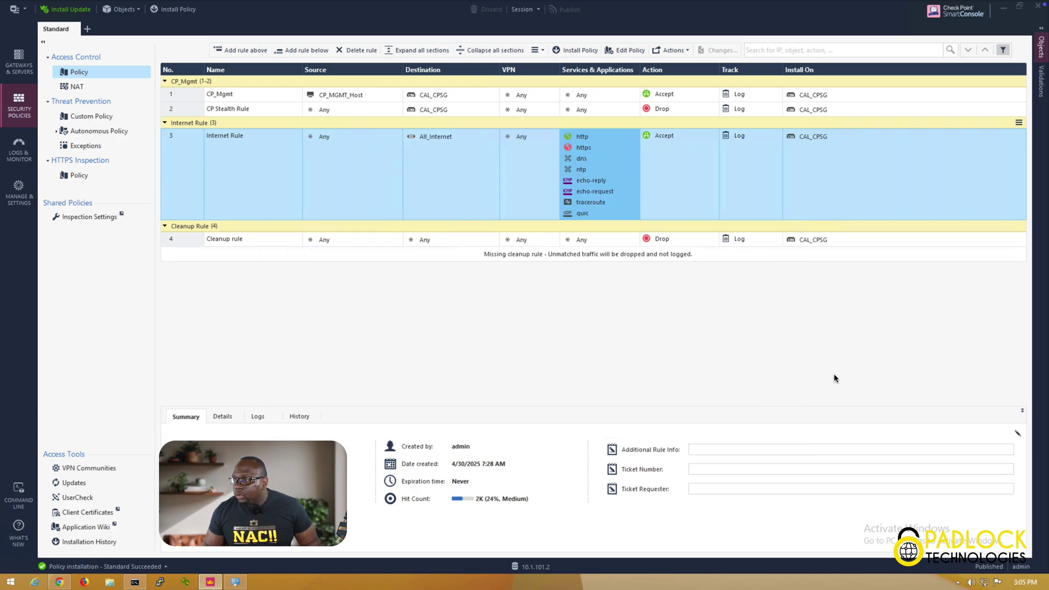